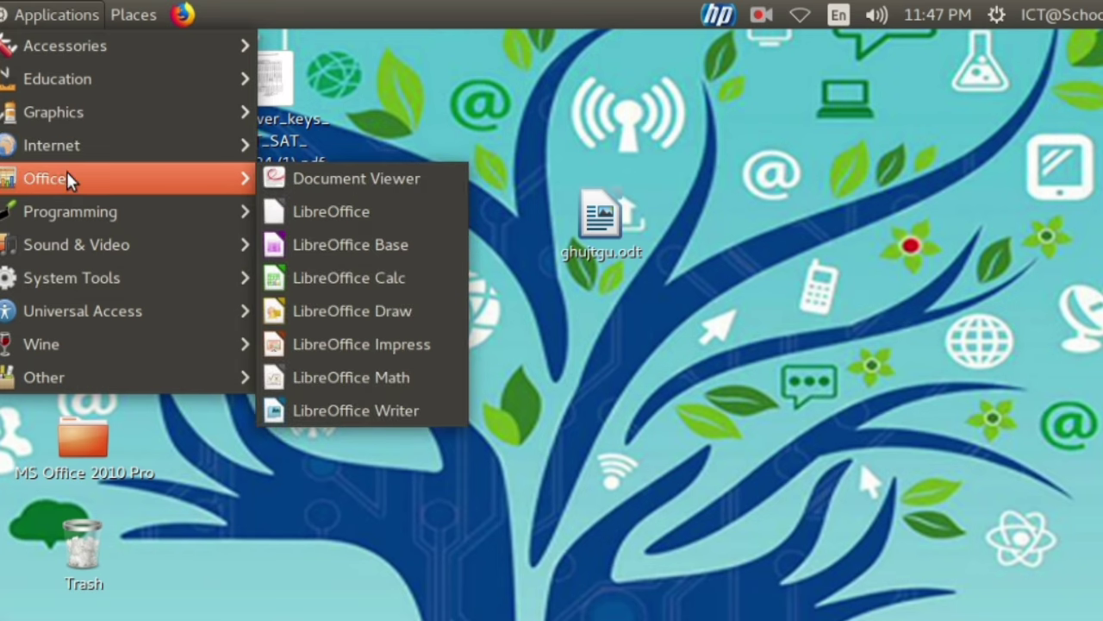
# Step: Open LibreOffice Writer with a blank document
pyautogui.moveTo(231, 180)
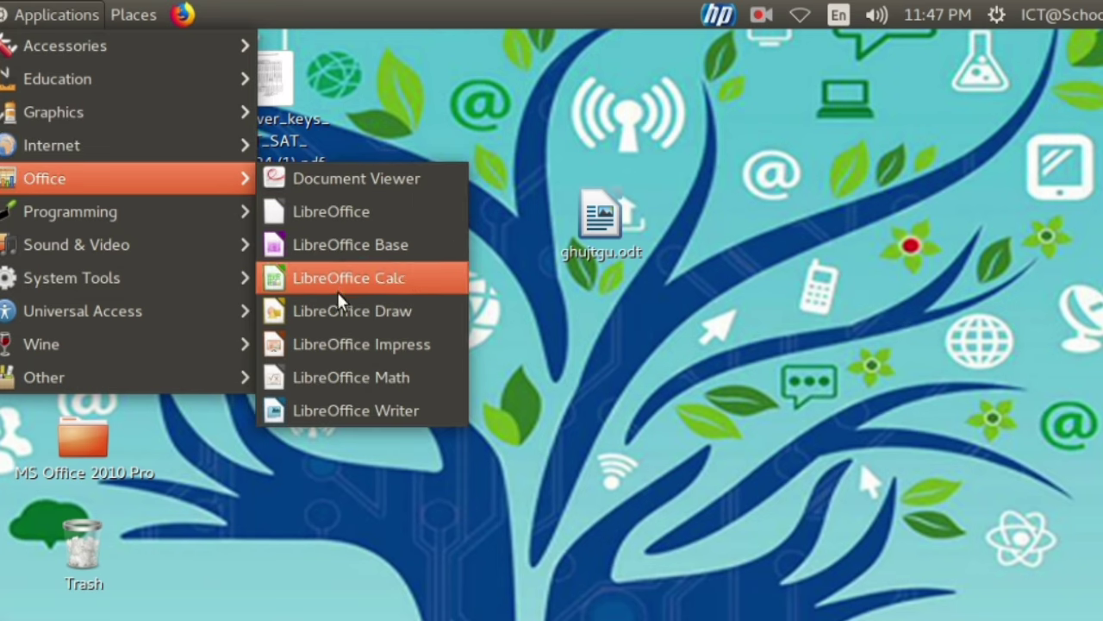
pyautogui.click(399, 414)
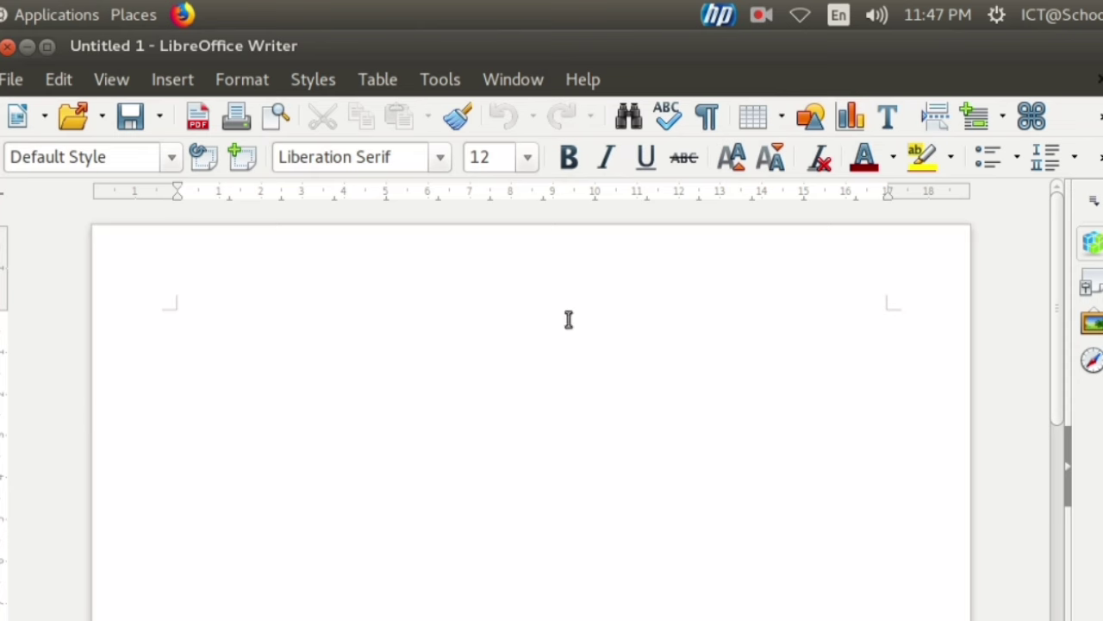
# Step: Set the text size to 96 and the font color to bright magenta for the blank document
pyautogui.click(527, 158)
pyautogui.scroll(-5, 476, 363)
pyautogui.scroll(-2, 476, 359)
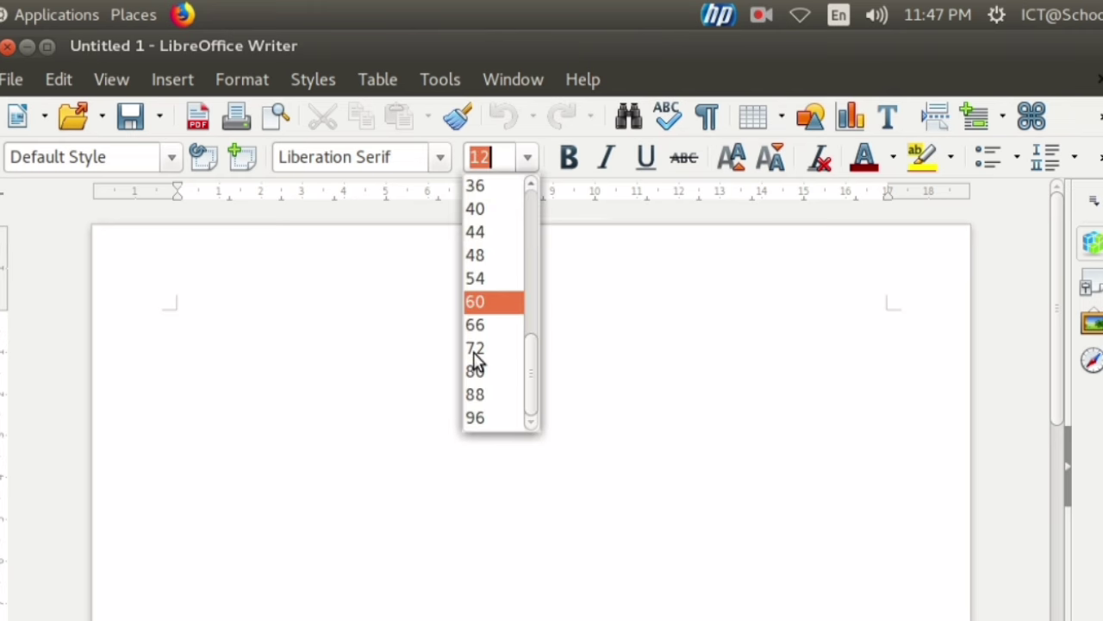
pyautogui.click(495, 416)
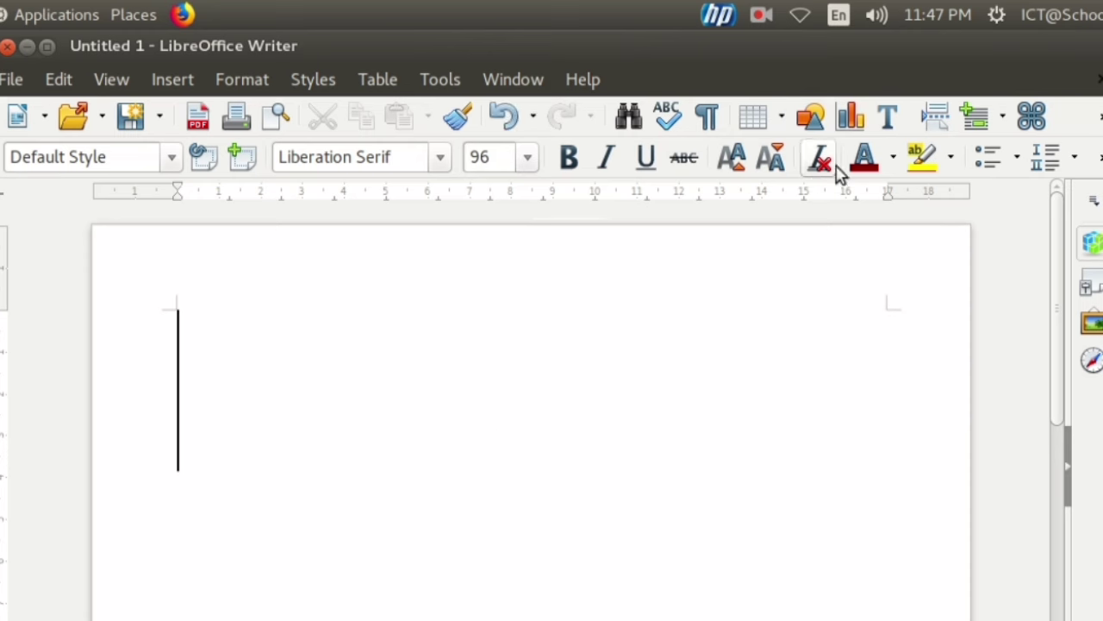
pyautogui.click(893, 156)
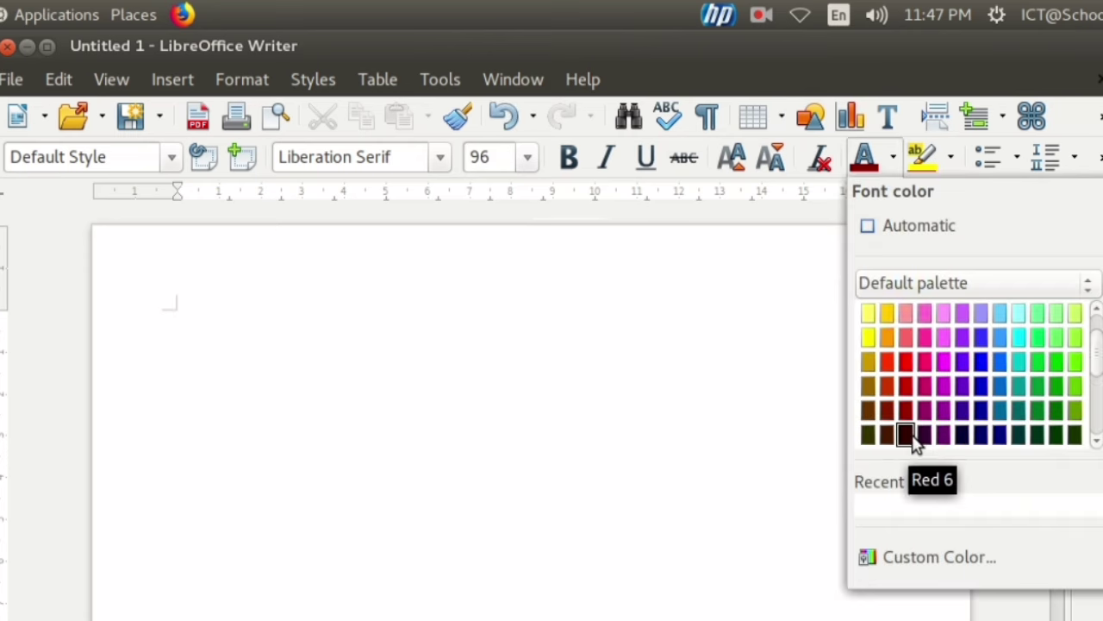
pyautogui.click(945, 338)
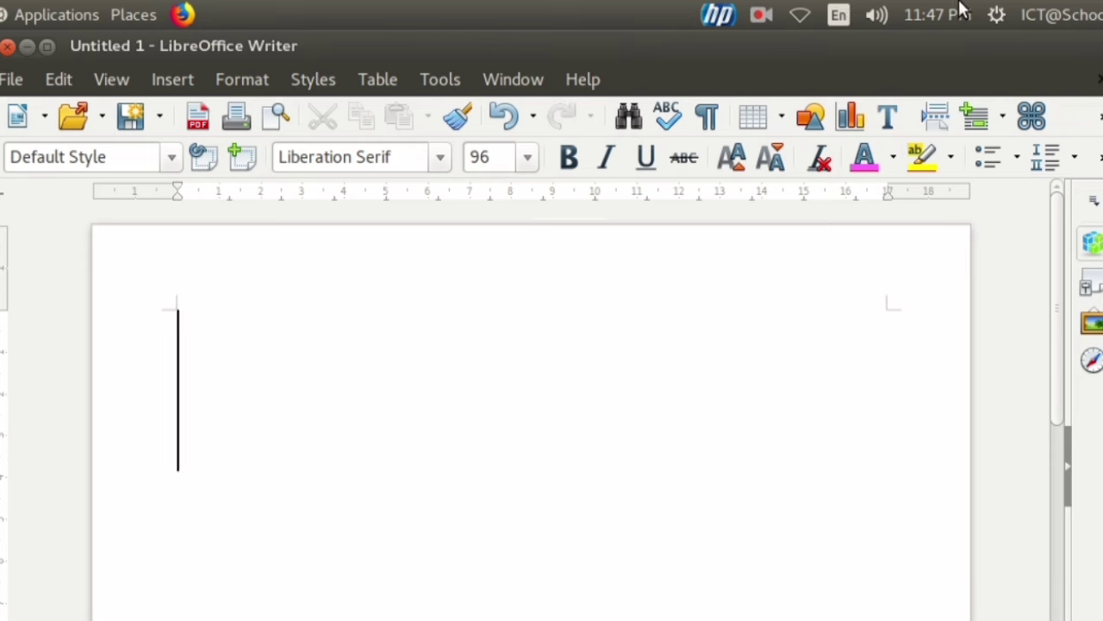
# Step: Insert an airplane symbol on the first line by converting the Unicode code 2708
pyautogui.write('27')
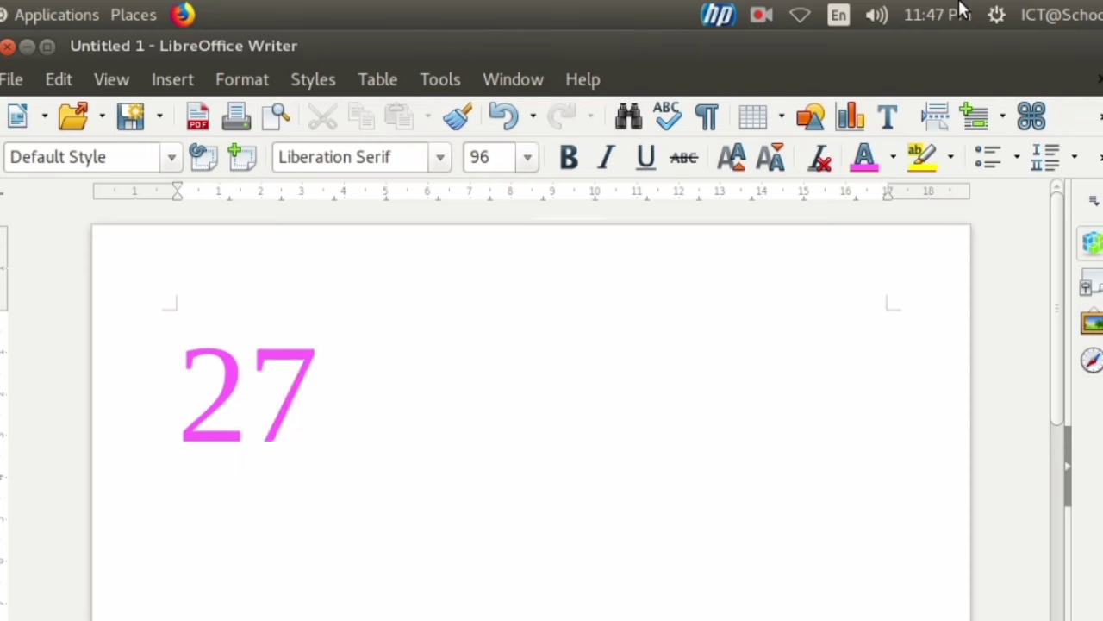
pyautogui.write('08')
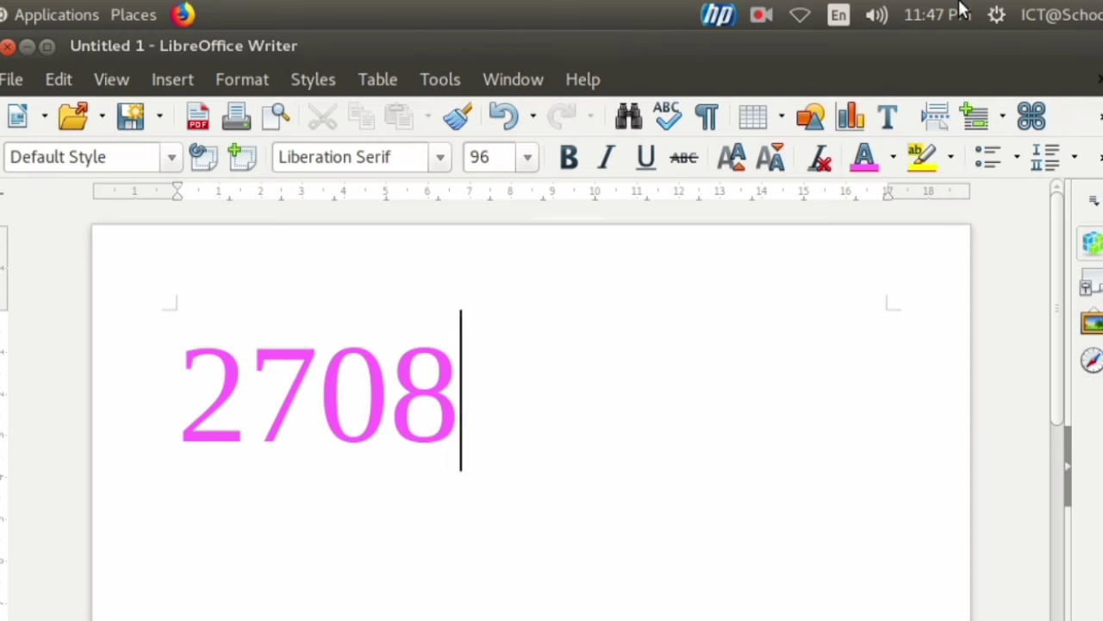
pyautogui.hotkey('alt', 'x')
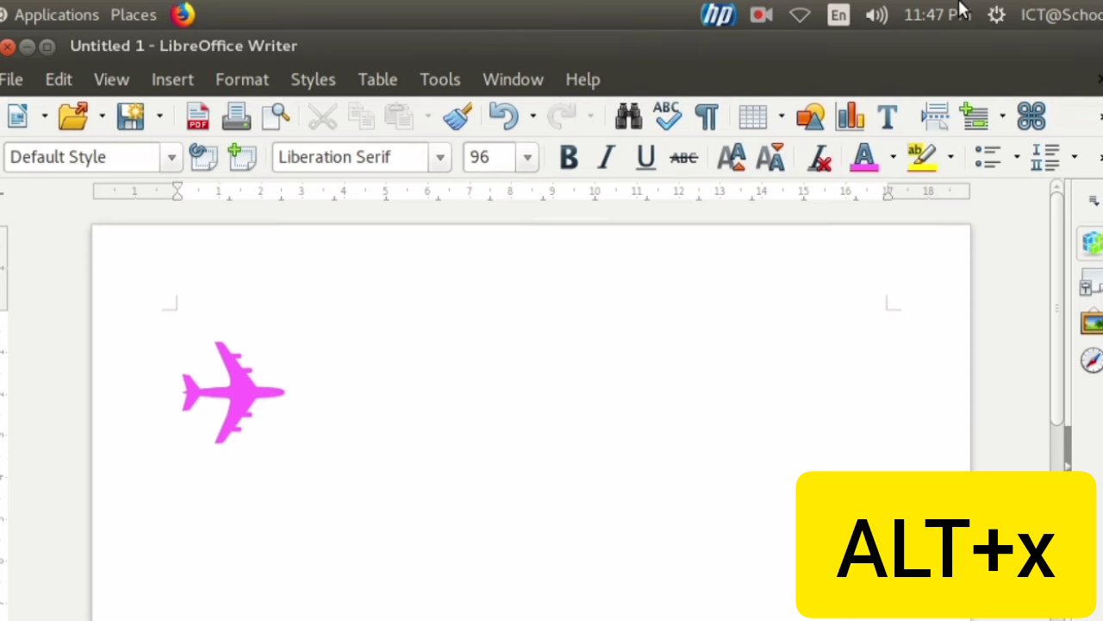
# Step: Insert a world map symbol after the airplane, leaving a gap, by converting the Unicode code 1F5FA
pyautogui.write('1')
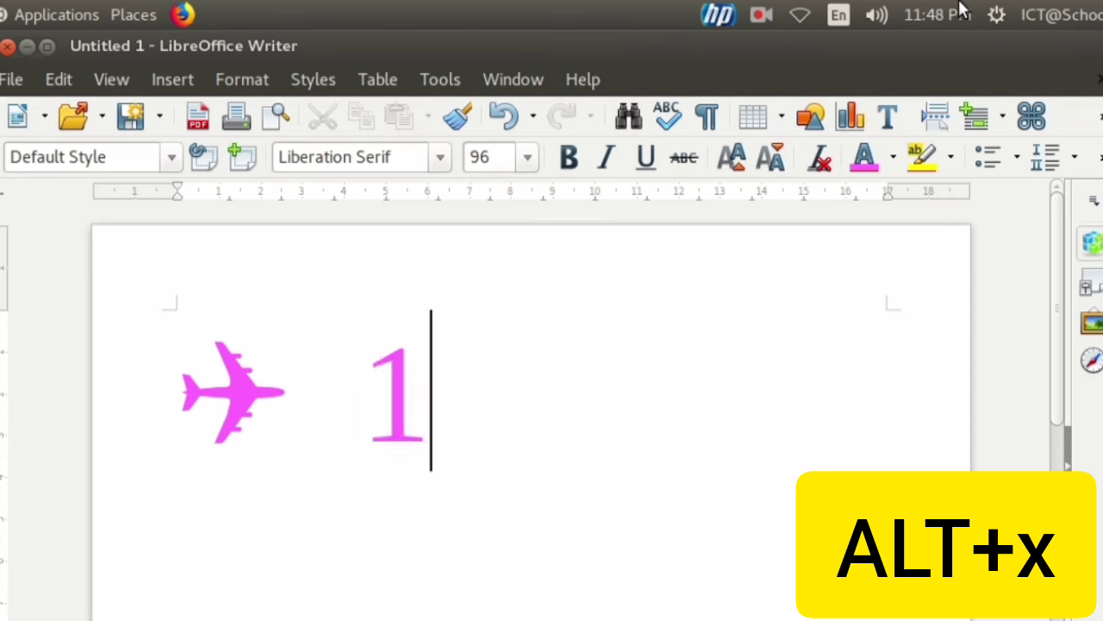
pyautogui.write('F')
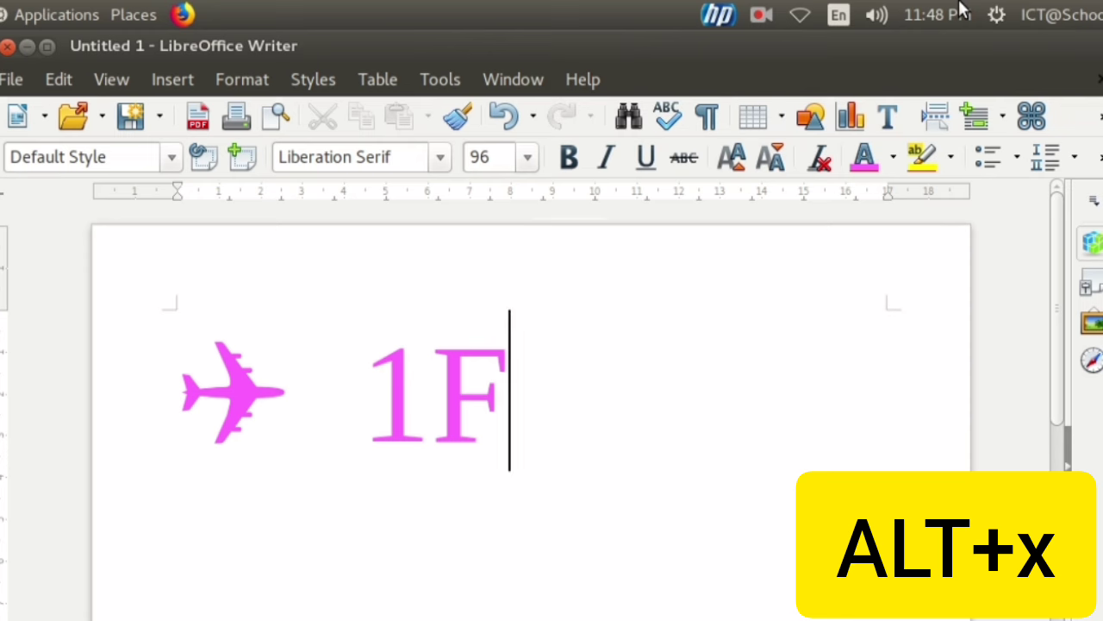
pyautogui.write('5FA')
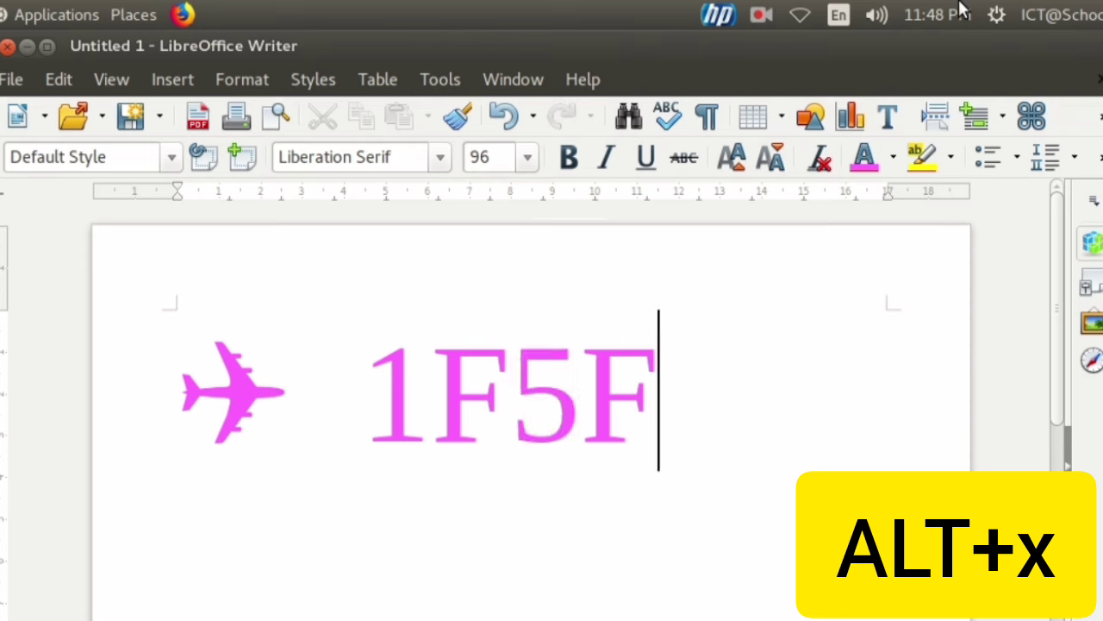
pyautogui.hotkey('alt', 'x')
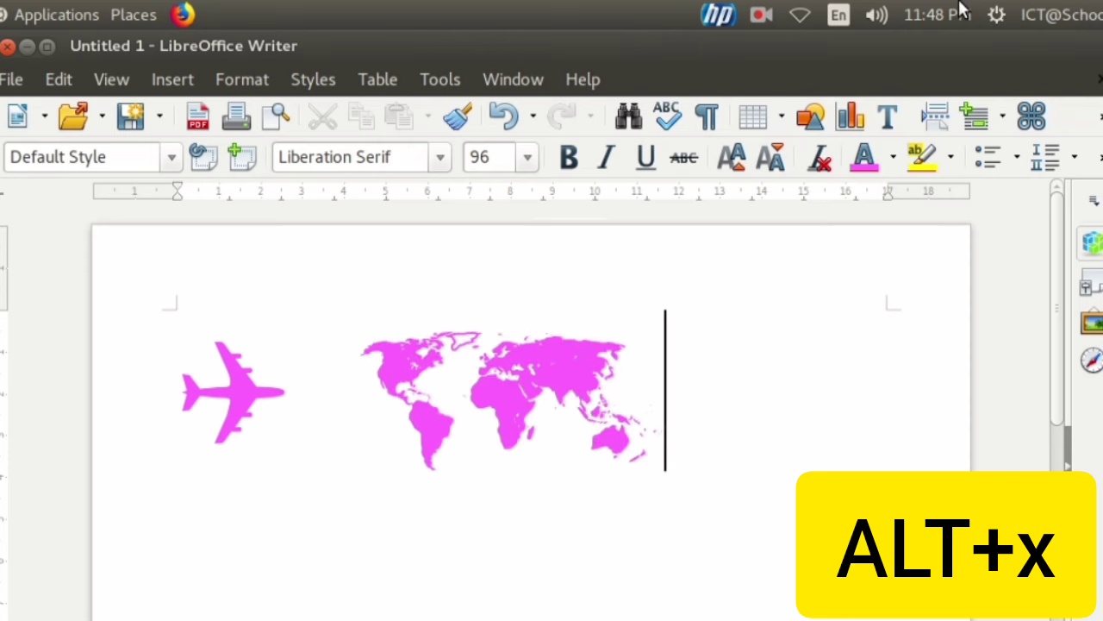
# Step: Insert a paperclip symbol on a new line below the airplane by converting the Unicode code 1F4CE
pyautogui.press('Return')
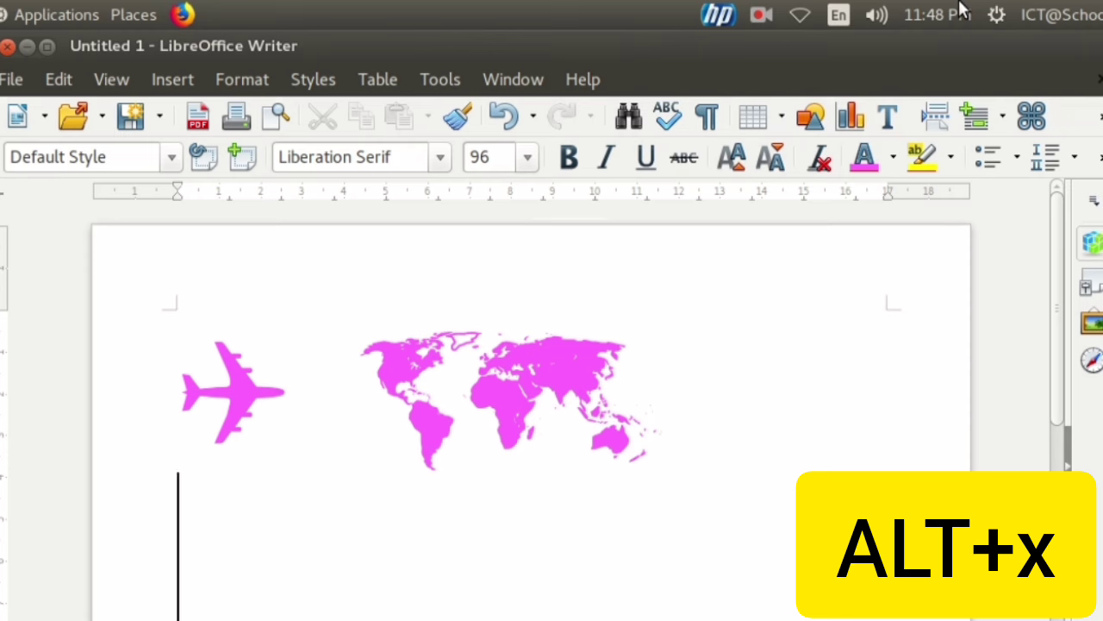
pyautogui.write('1')
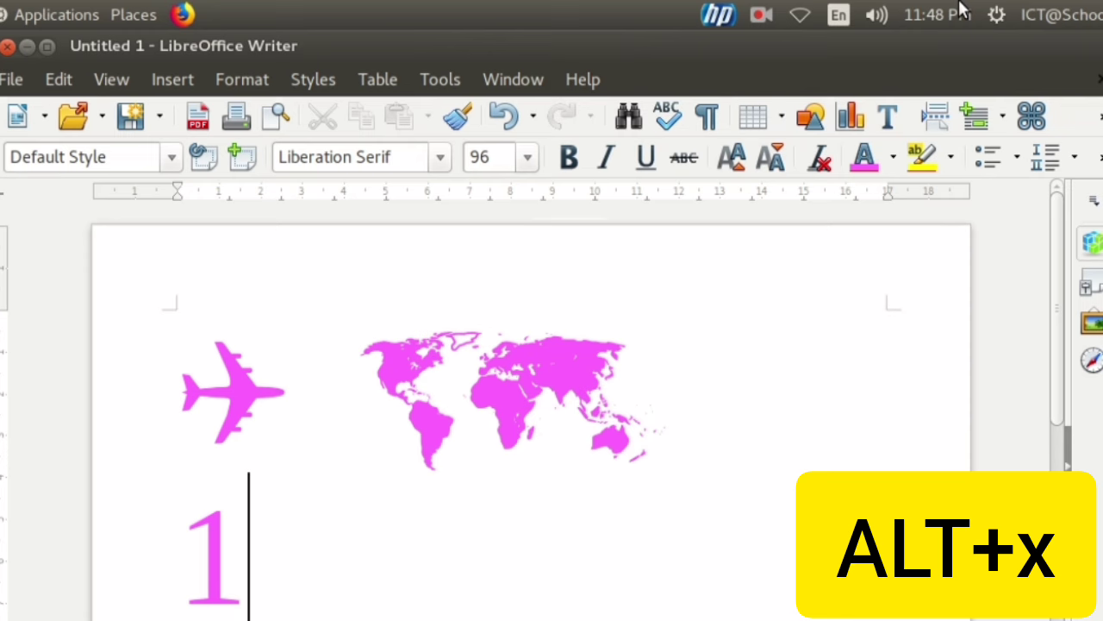
pyautogui.write('F')
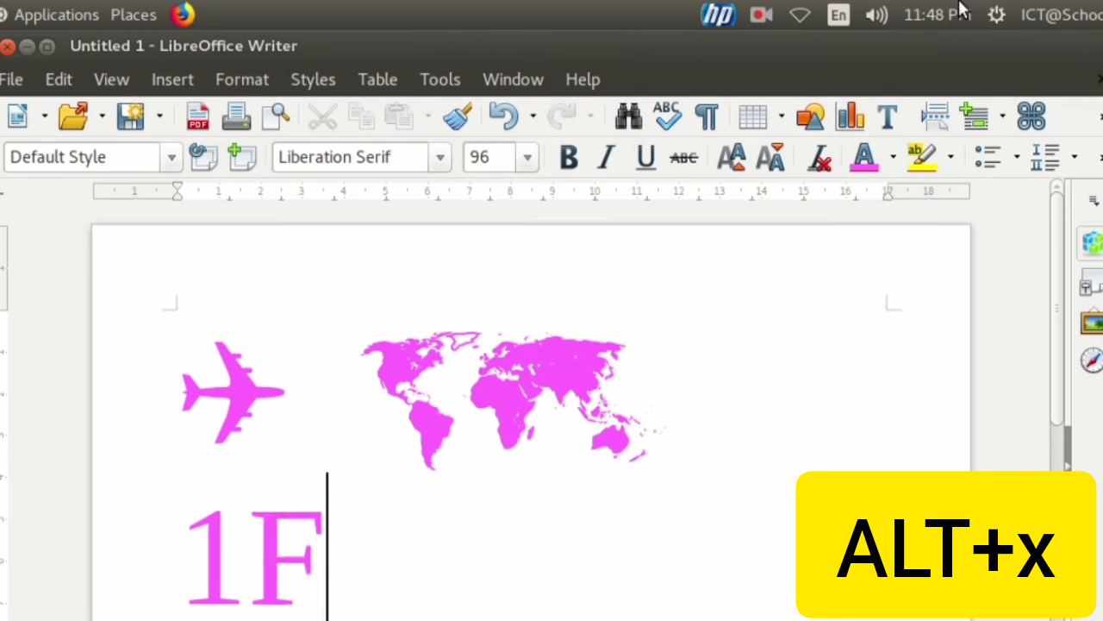
pyautogui.write('4')
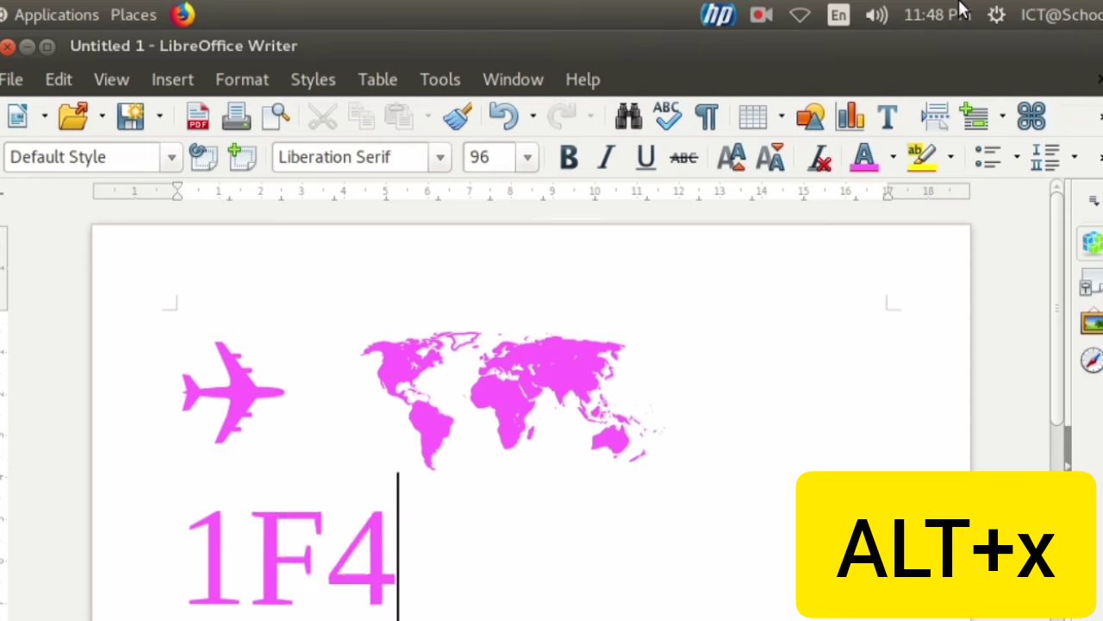
pyautogui.write('CE')
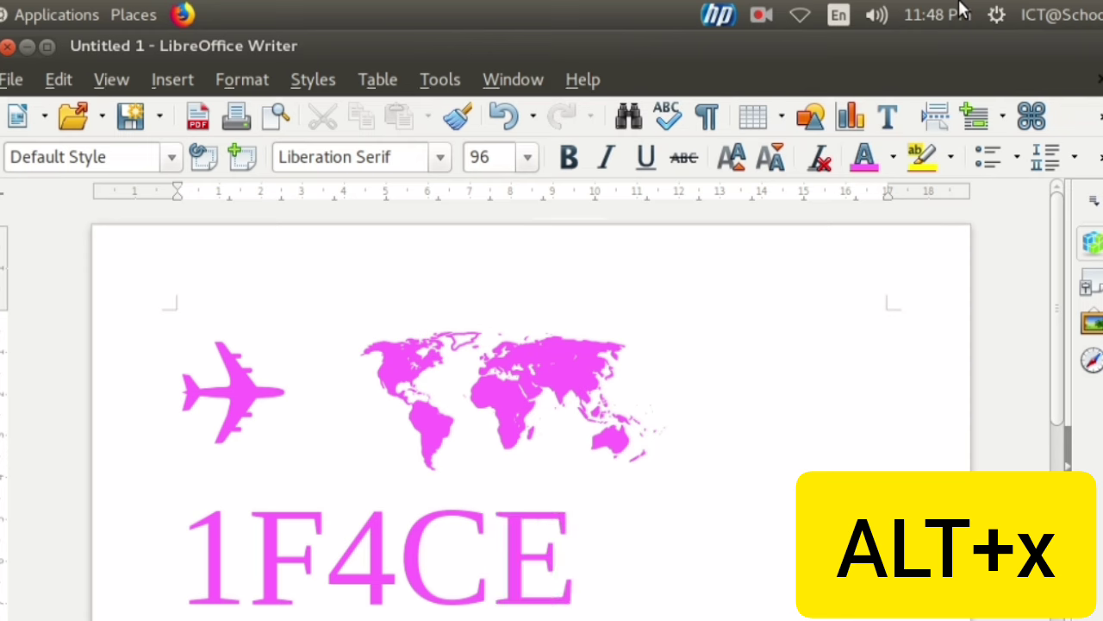
pyautogui.hotkey('alt', 'x')
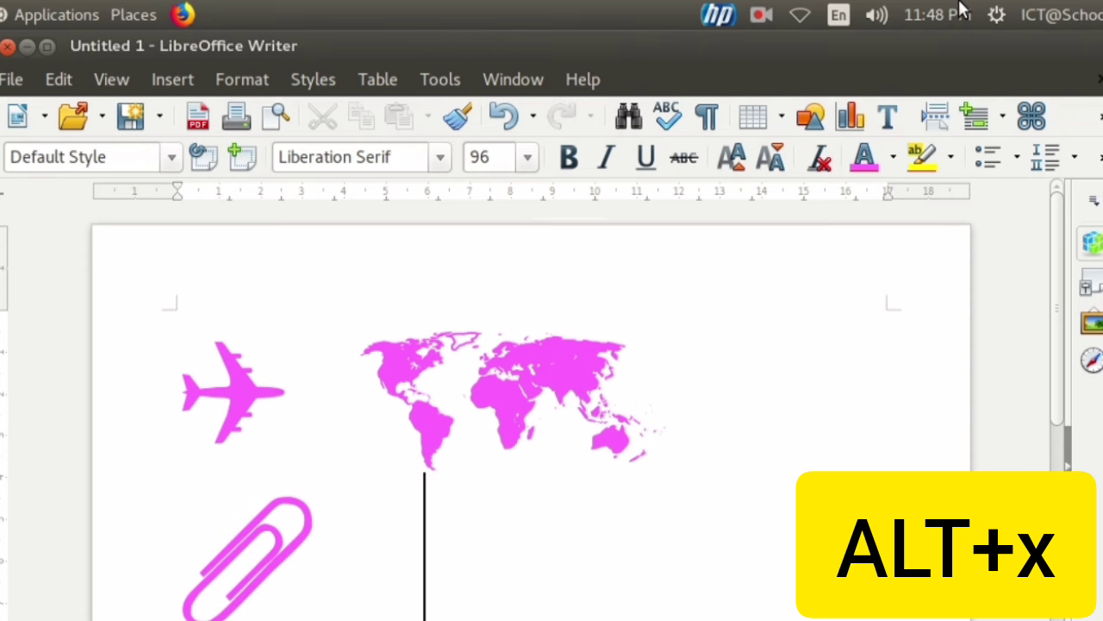
# Step: Insert a fountain pen symbol after the paperclip, leaving a gap, by converting the Unicode code 1F58B
pyautogui.write('1')
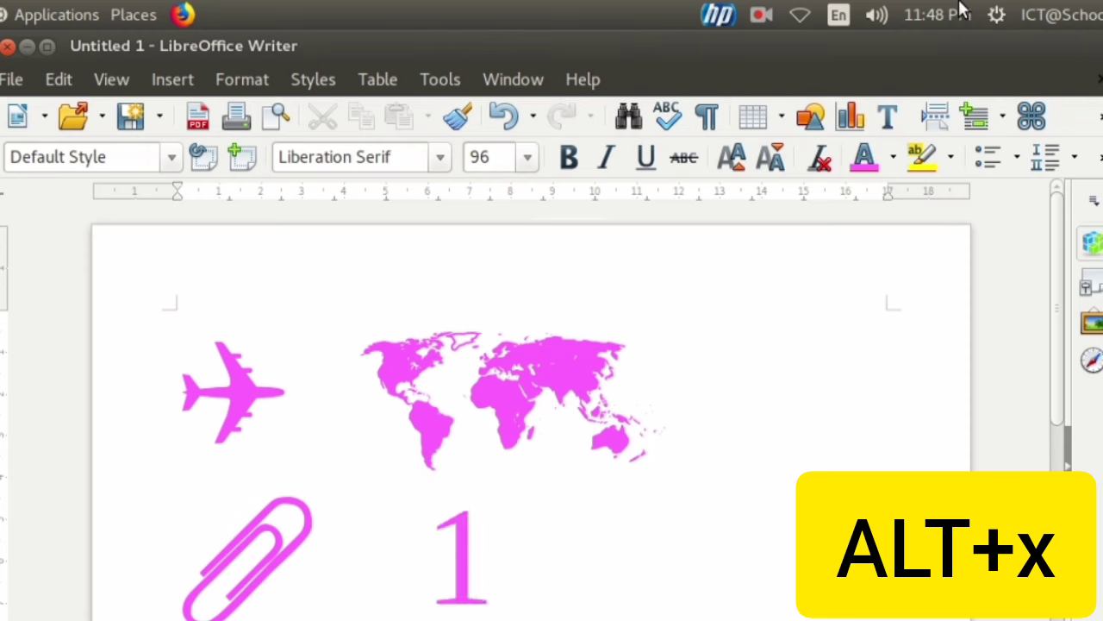
pyautogui.write('F')
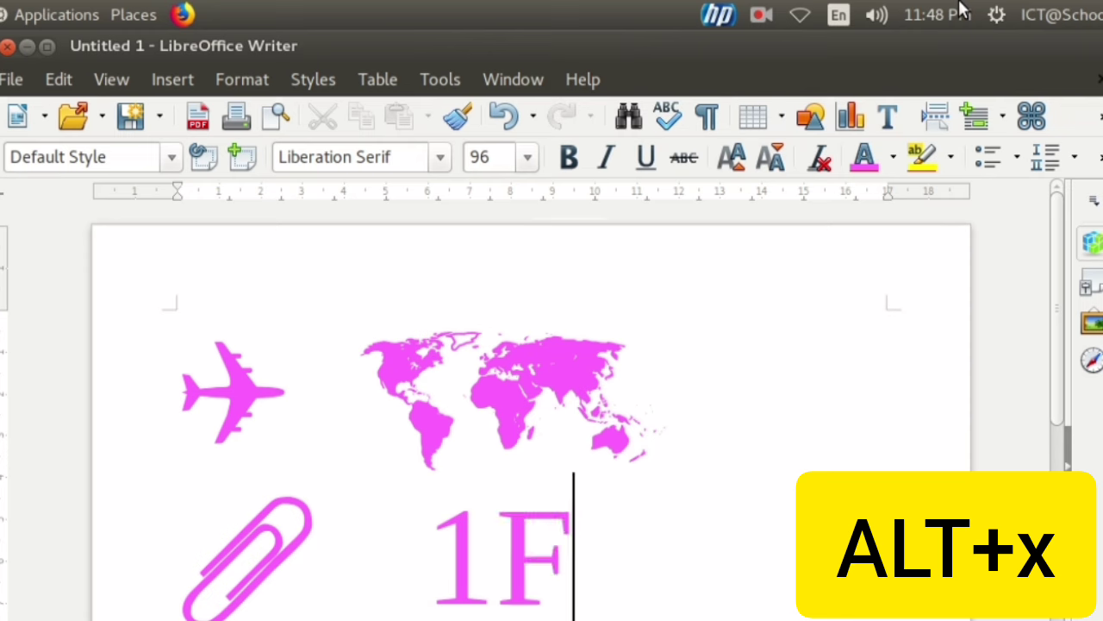
pyautogui.write('5')
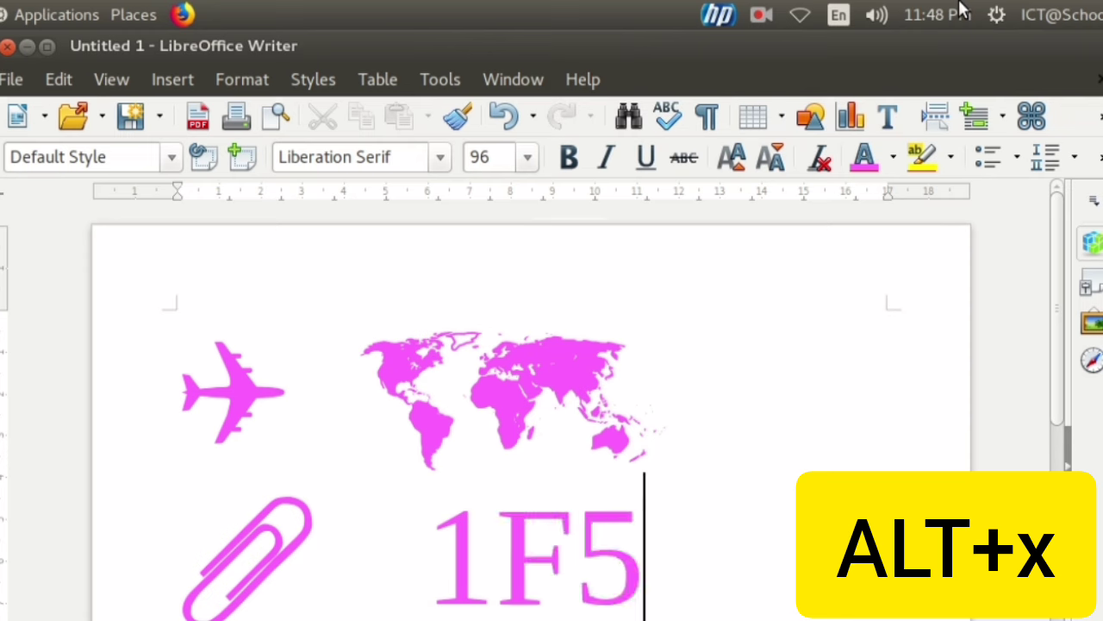
pyautogui.write('8B')
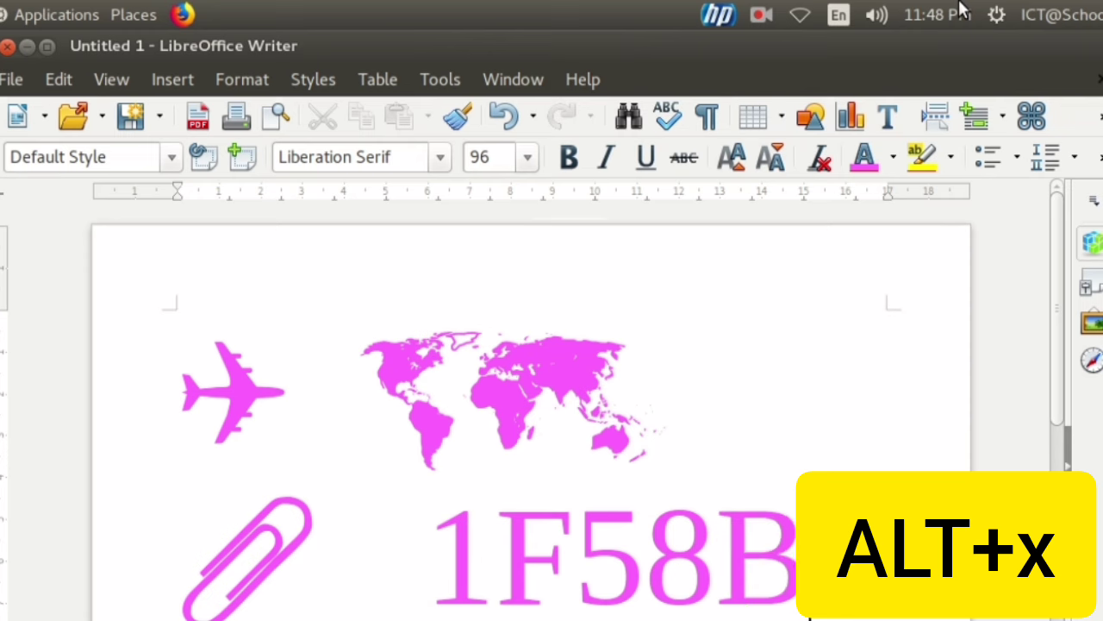
pyautogui.hotkey('alt', 'x')
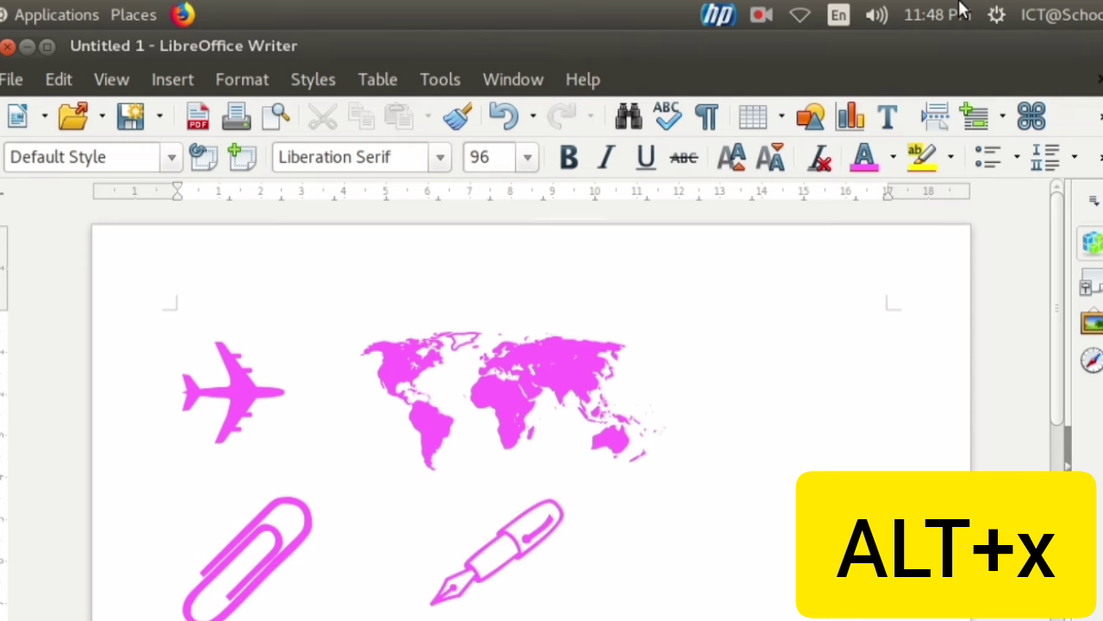
# Step: Insert a pineapple symbol on a new line below the paperclip by converting the Unicode code 1F34D
pyautogui.press('Return')
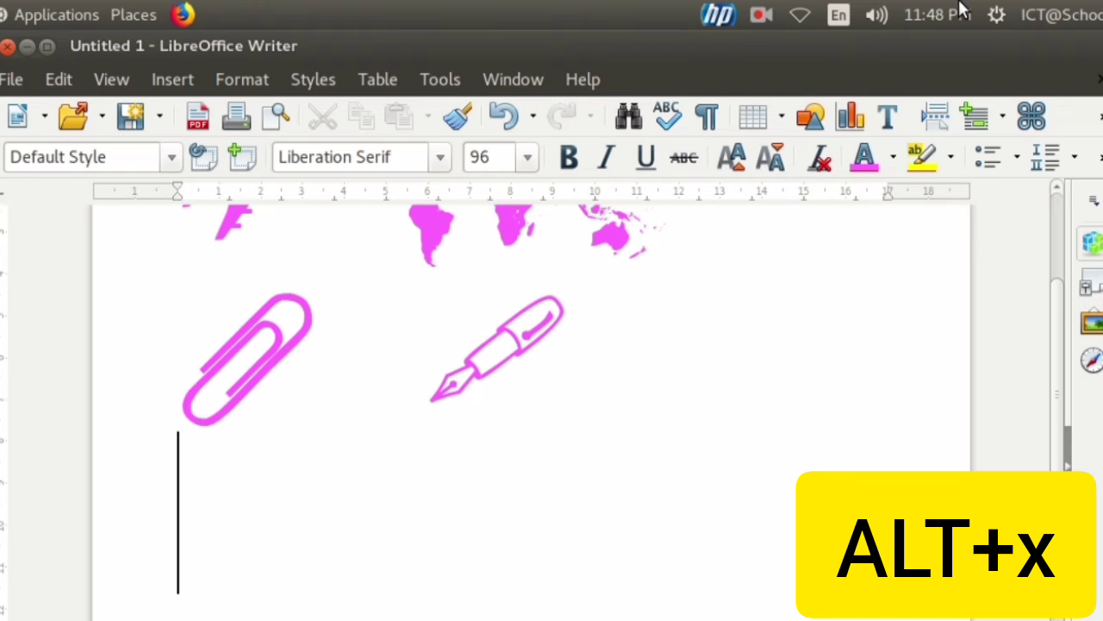
pyautogui.write('1')
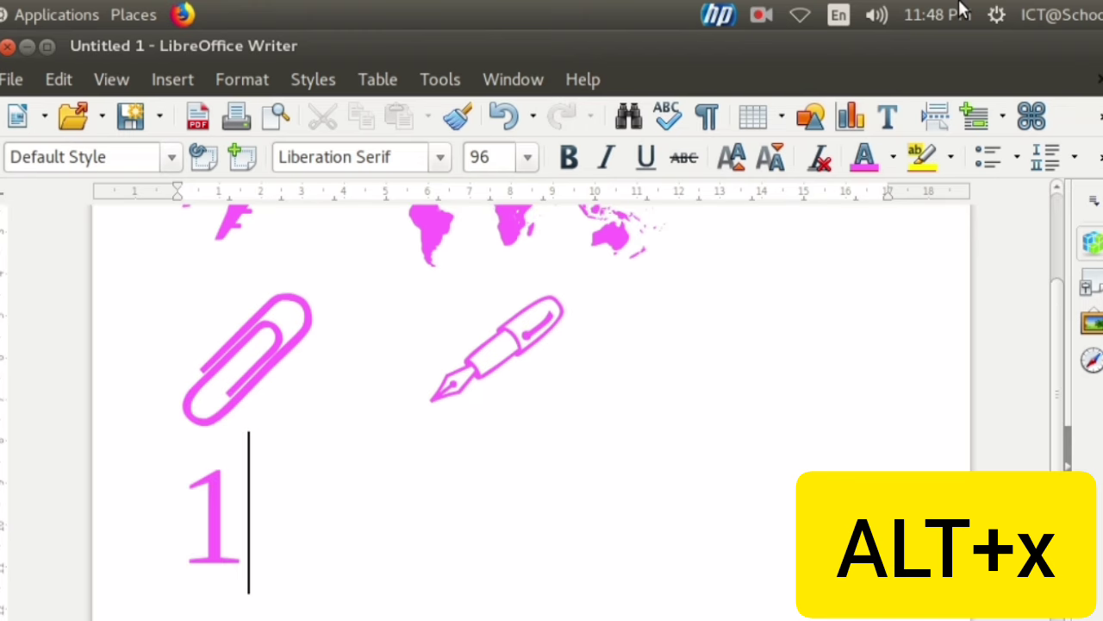
pyautogui.write('F3')
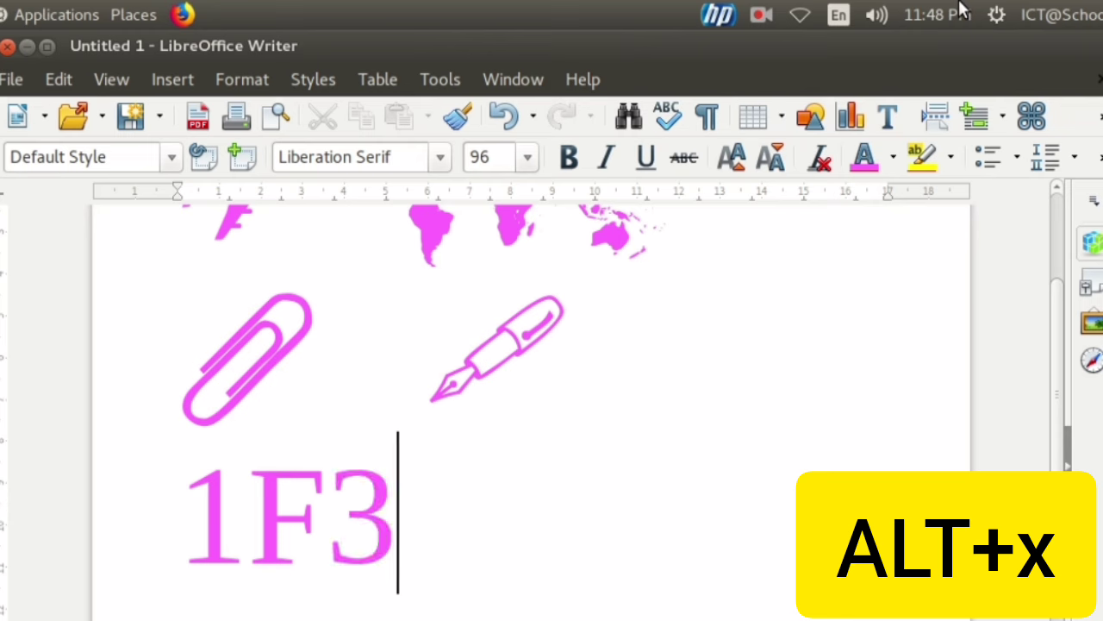
pyautogui.write('4D')
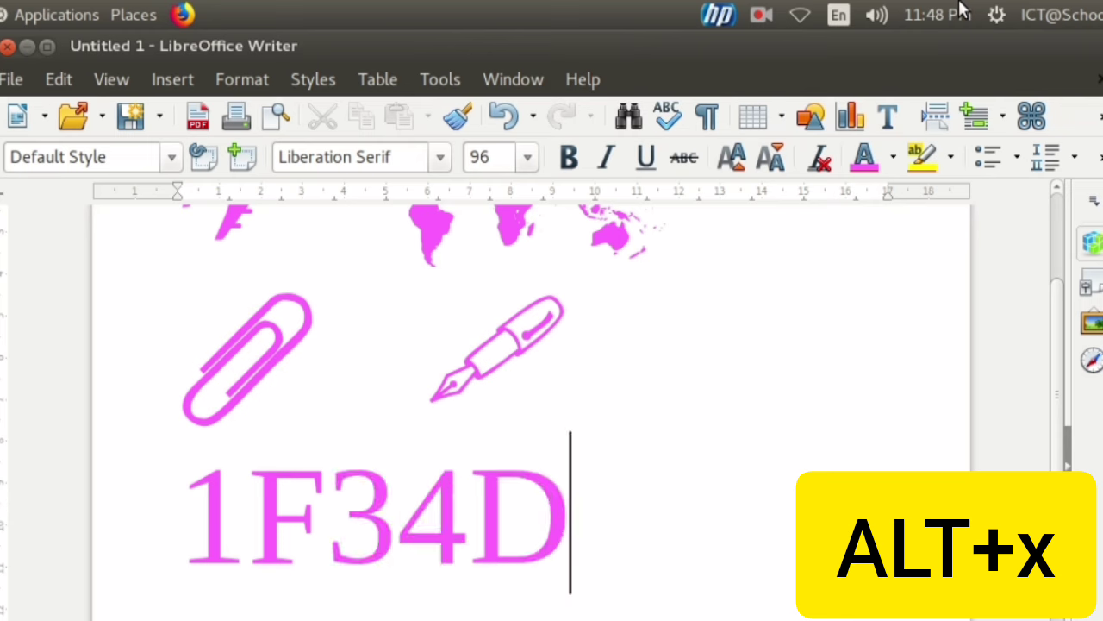
pyautogui.hotkey('alt', 'x')
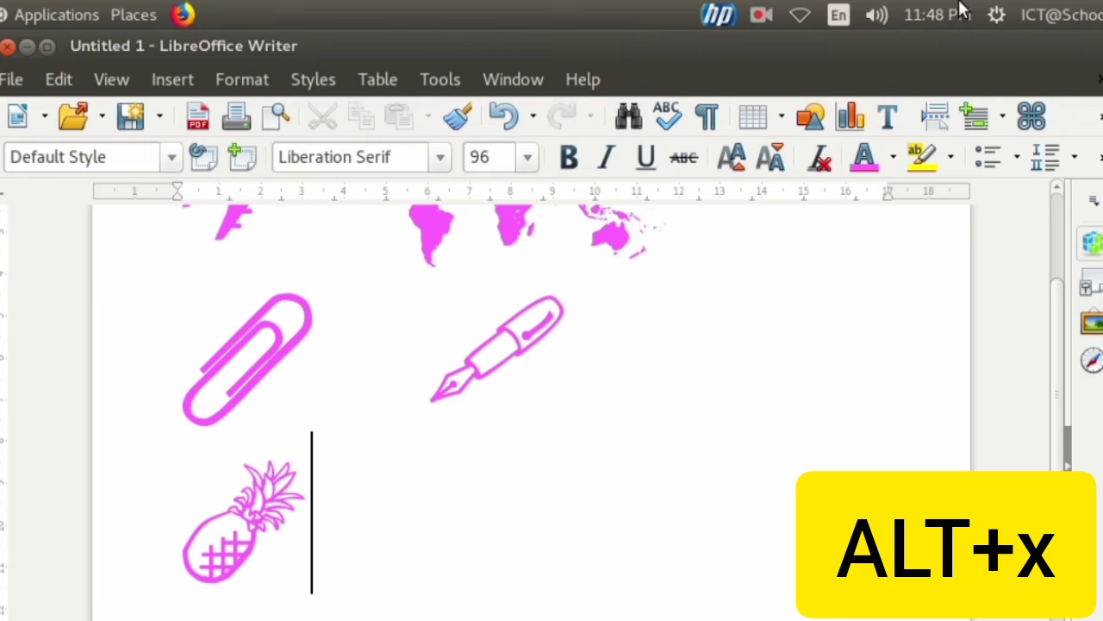
# Step: Insert a notebook symbol after the pineapple, leaving a gap, by converting the Unicode code 1F4D2
pyautogui.write('1F')
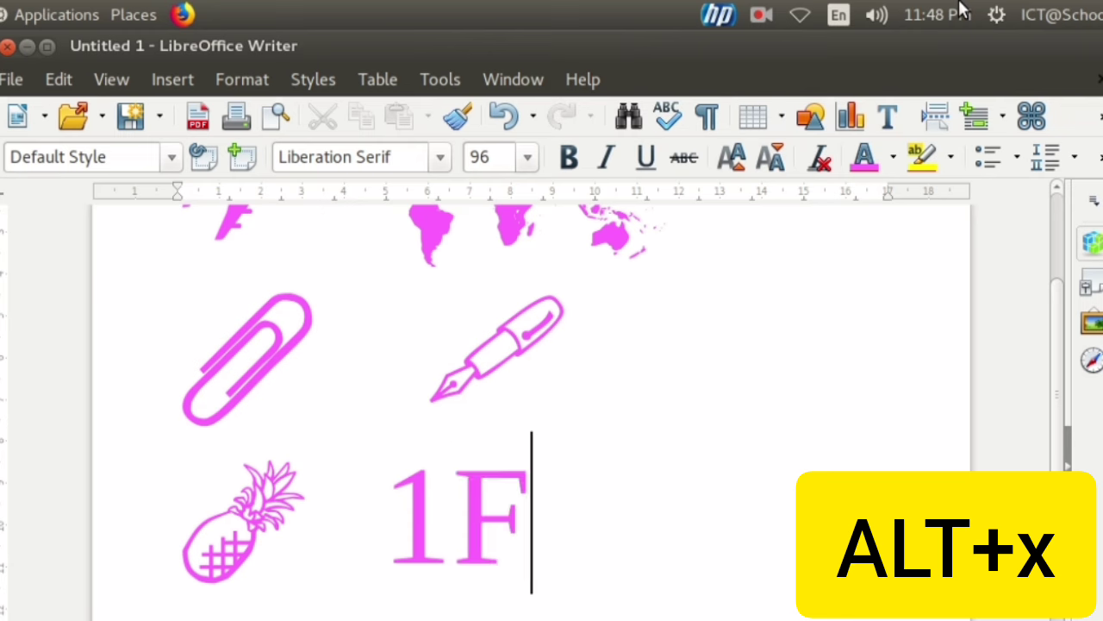
pyautogui.write('4')
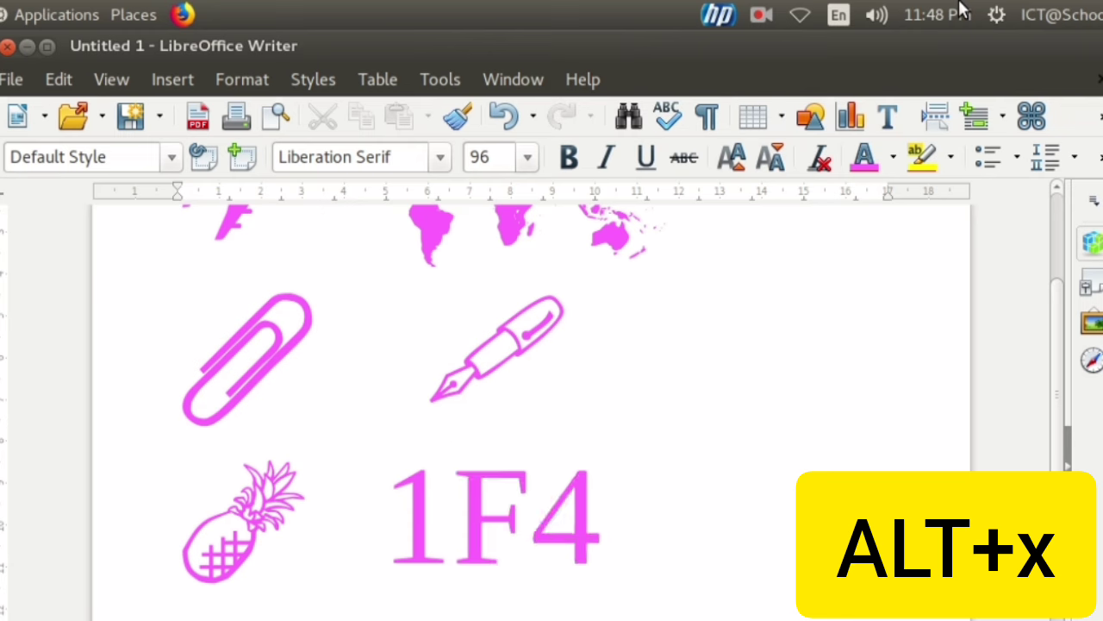
pyautogui.write('D2')
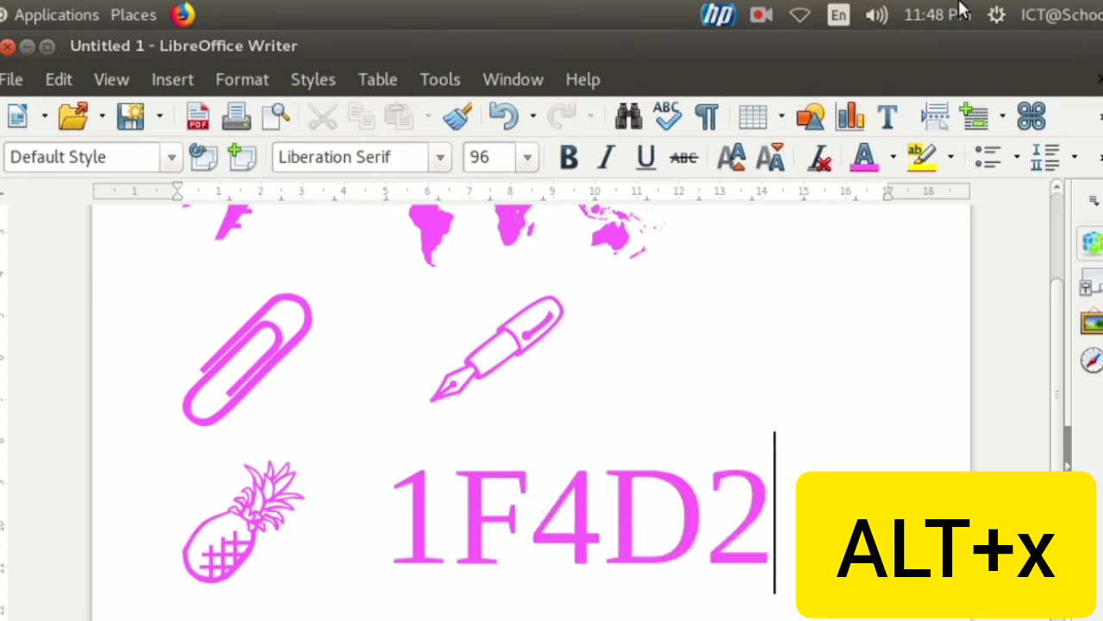
pyautogui.hotkey('alt', 'x')
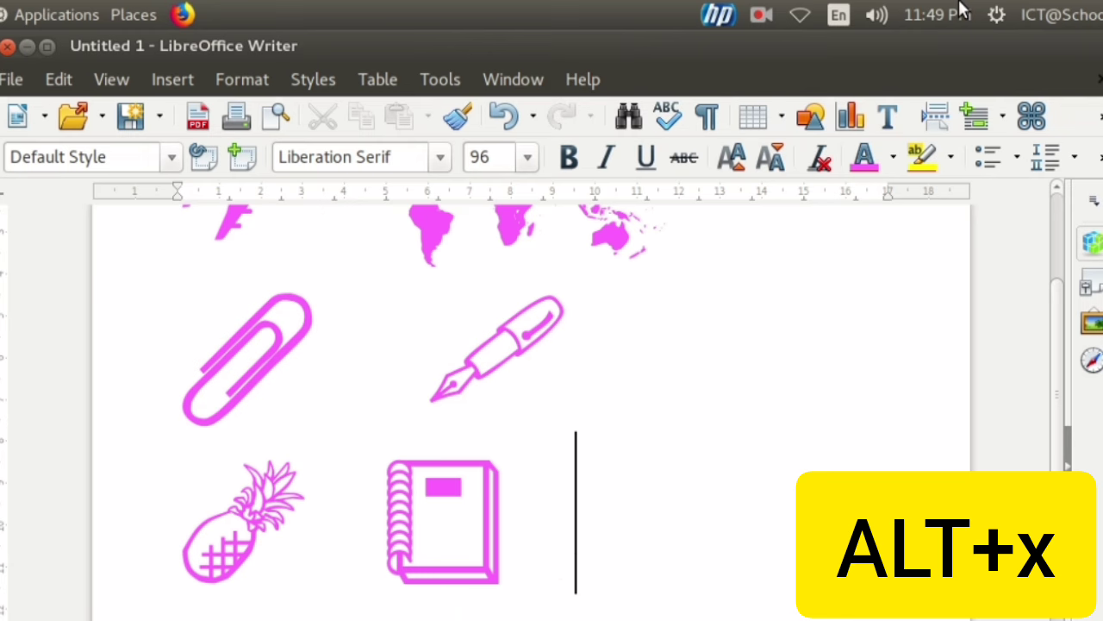
# Step: Insert a memo symbol with a pencil after the notebook by converting the Unicode code 1F4DD
pyautogui.write('1')
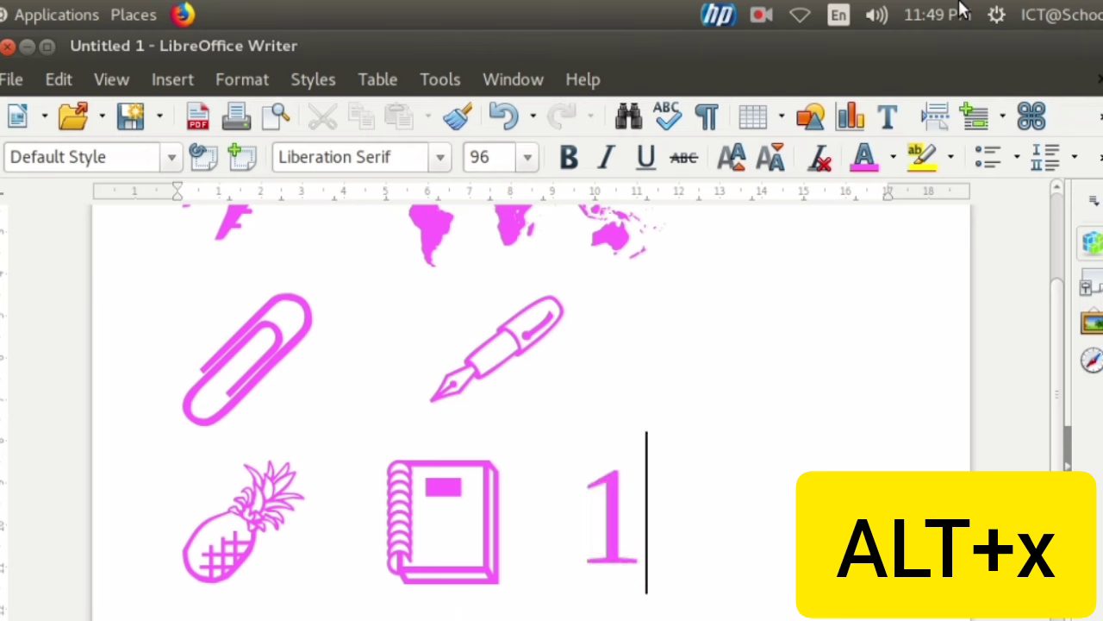
pyautogui.write('F')
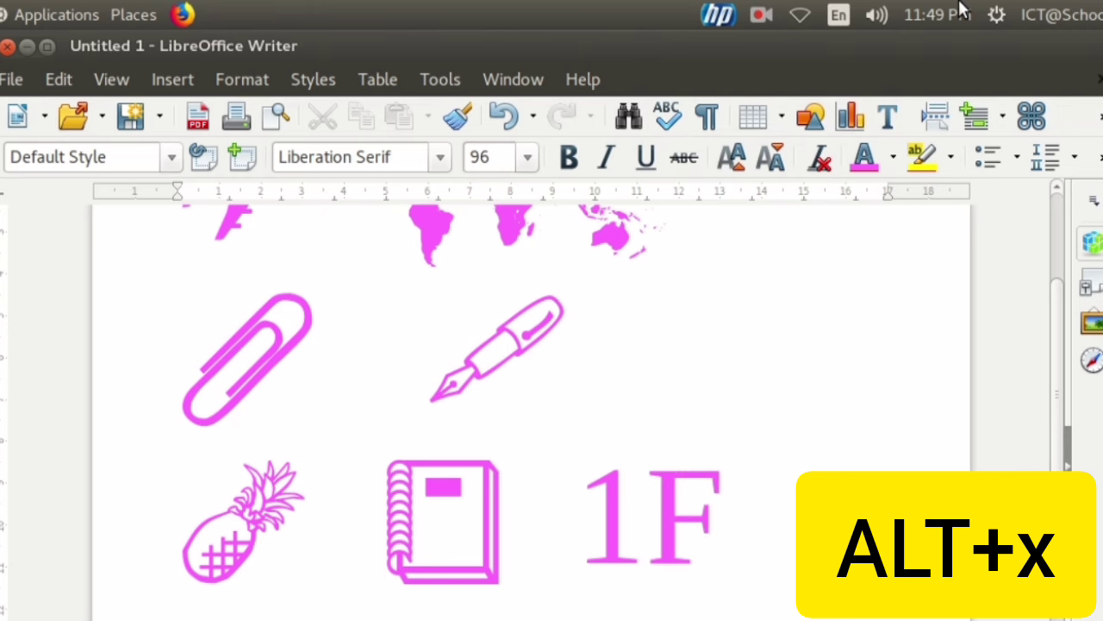
pyautogui.write('4DD')
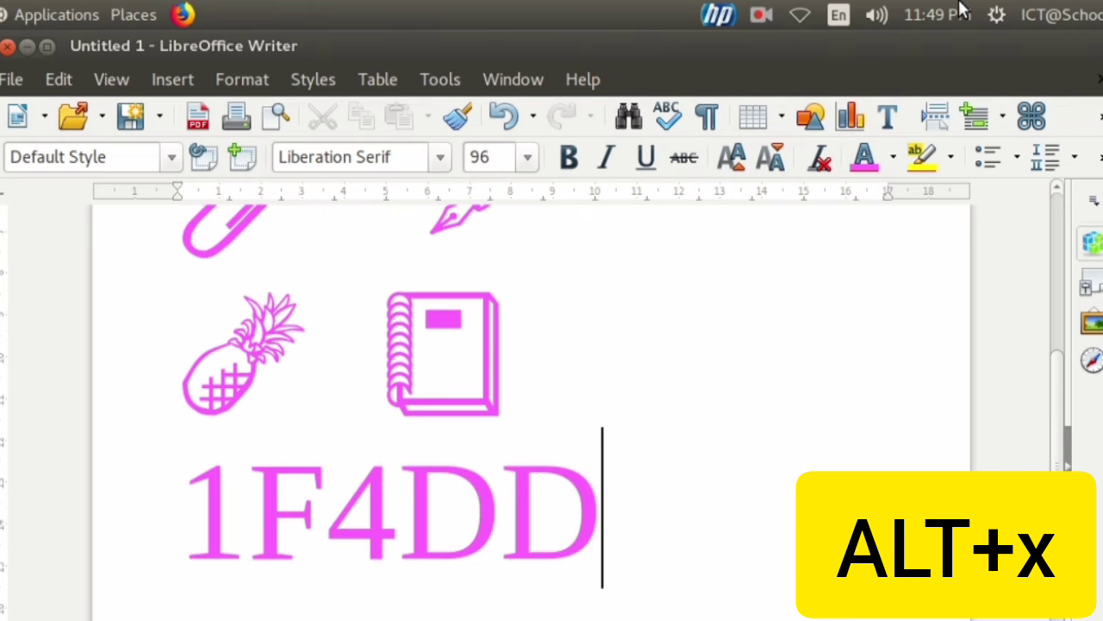
pyautogui.hotkey('alt', 'x')
# Step: Insert a melon symbol on a new line below the pineapple by converting the Unicode code 1F348
pyautogui.press('Return')
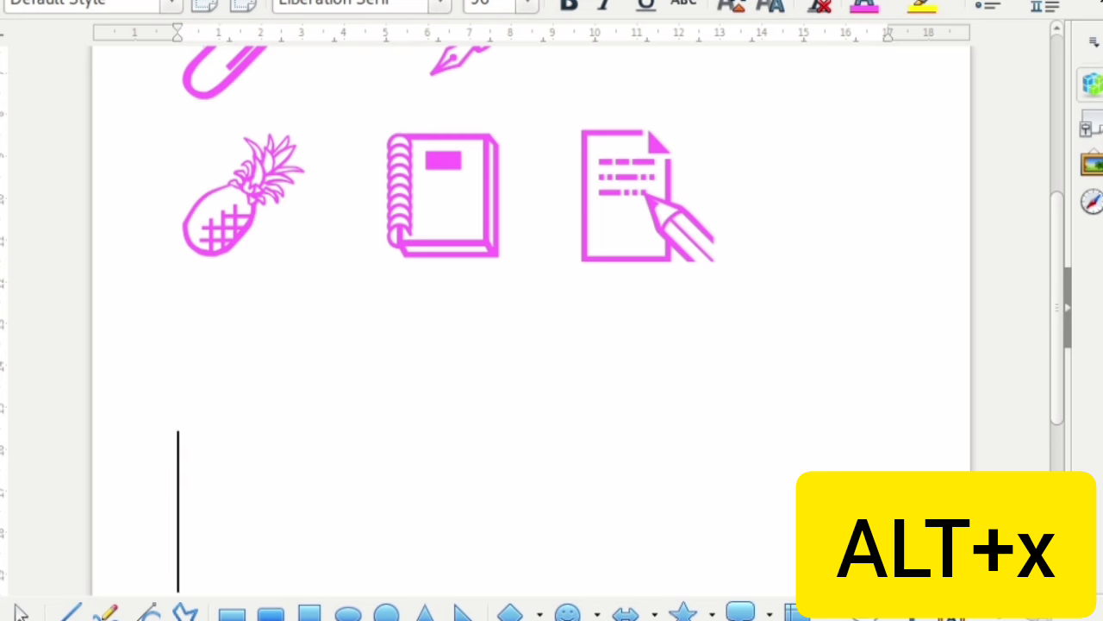
pyautogui.write('1F')
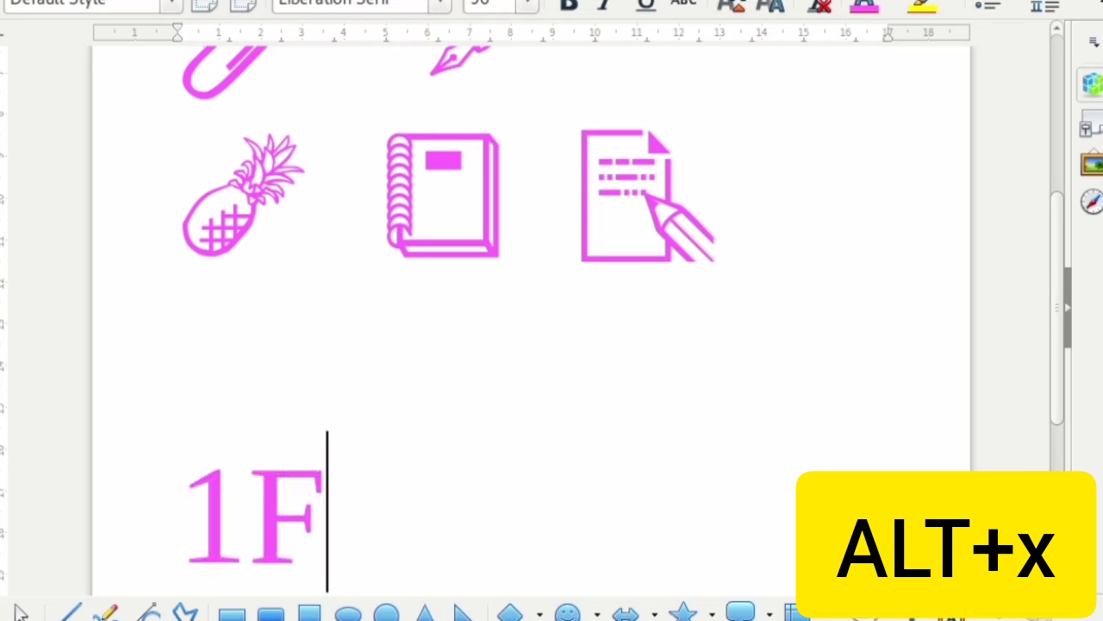
pyautogui.write('34')
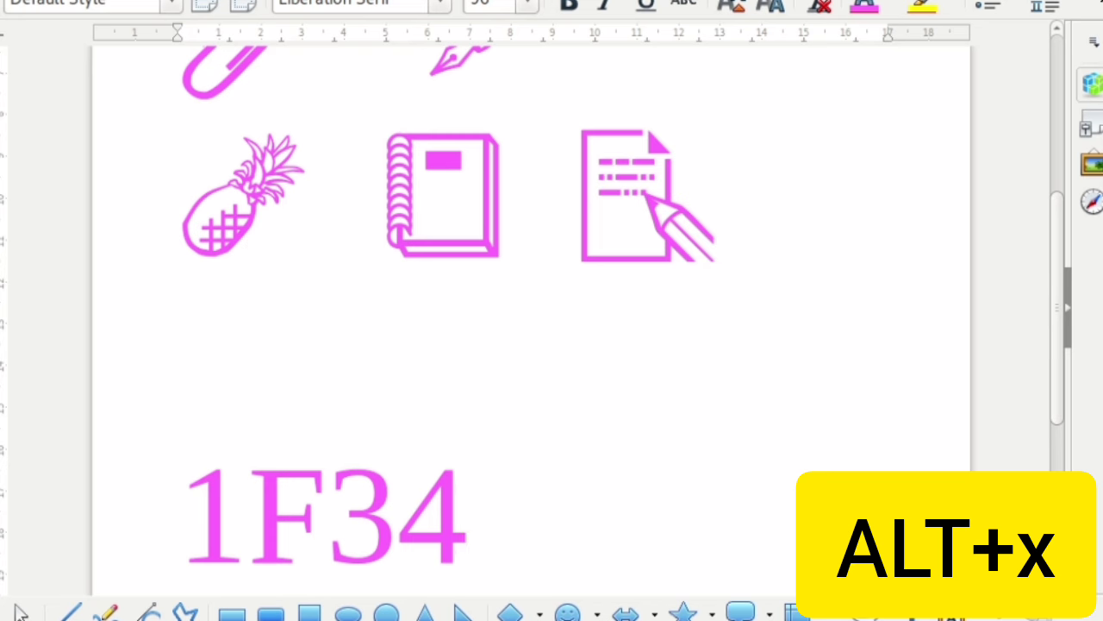
pyautogui.write('8')
pyautogui.hotkey('alt', 'x')
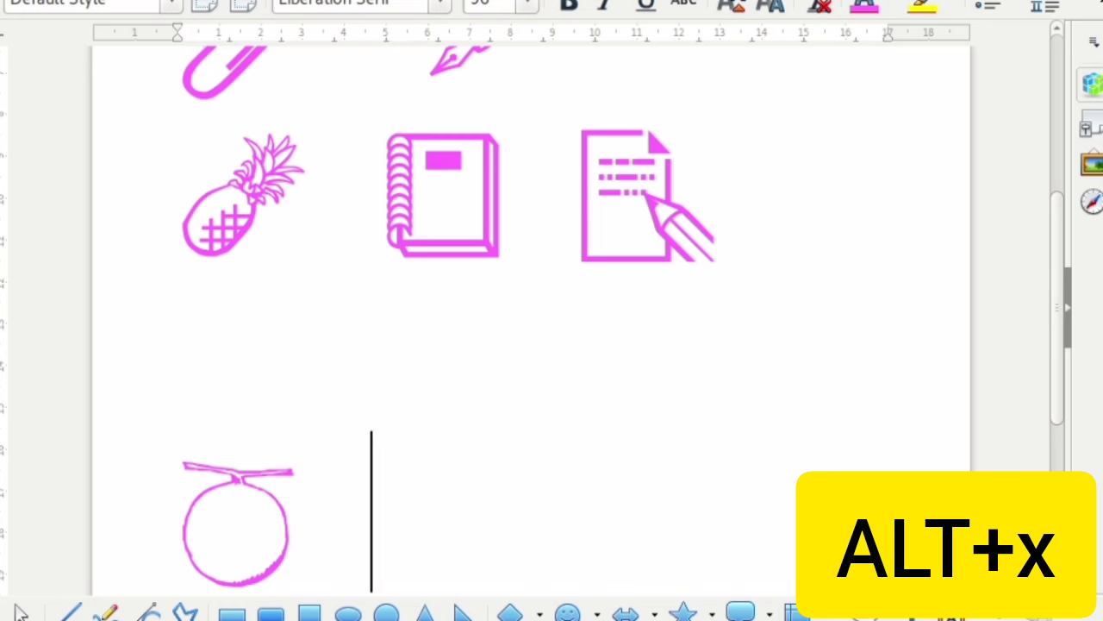
# Step: Insert a pencil symbol after the melon, leaving a gap, by converting the Unicode code 270F
pyautogui.write('270')
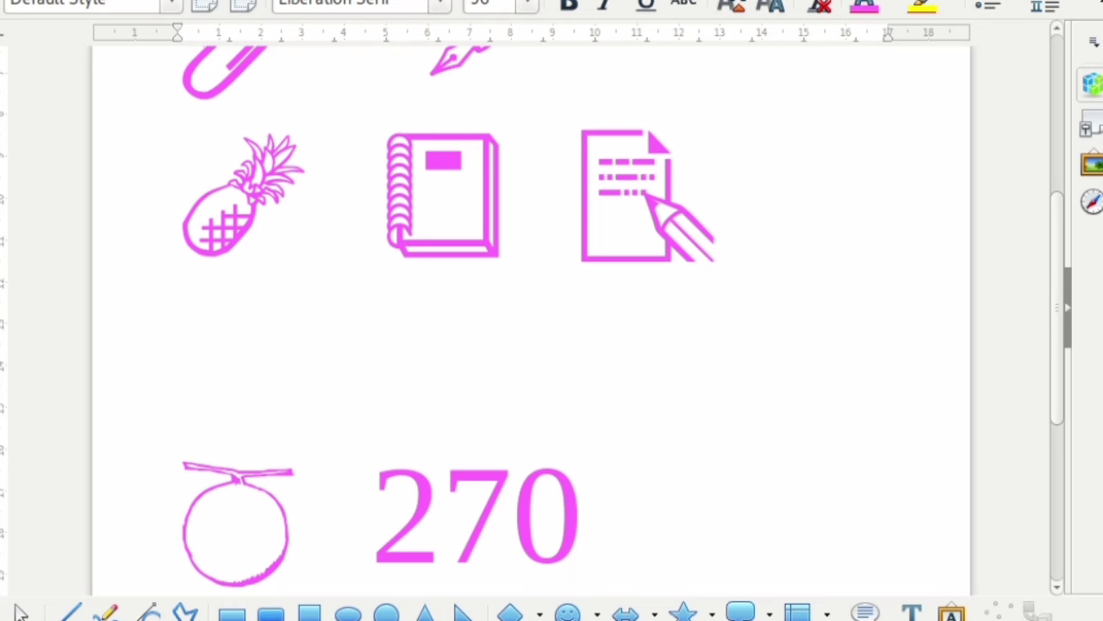
pyautogui.write('F')
pyautogui.hotkey('alt', 'x')
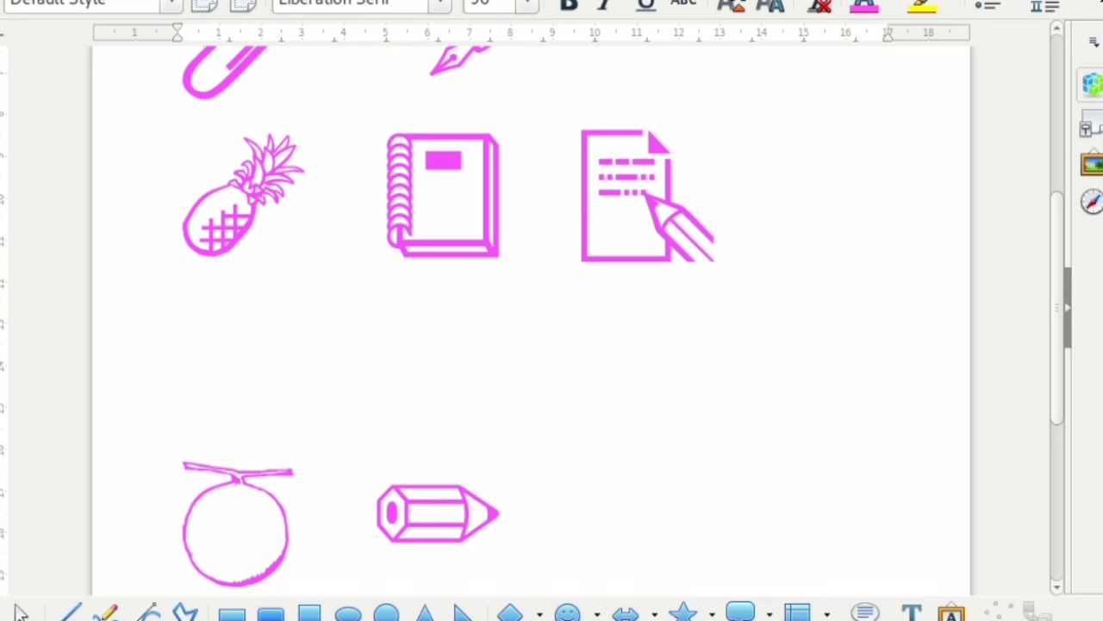
# Step: Insert a loudspeaker symbol after the pencil, leaving a gap, by converting the Unicode code 1F50A
pyautogui.write('1')
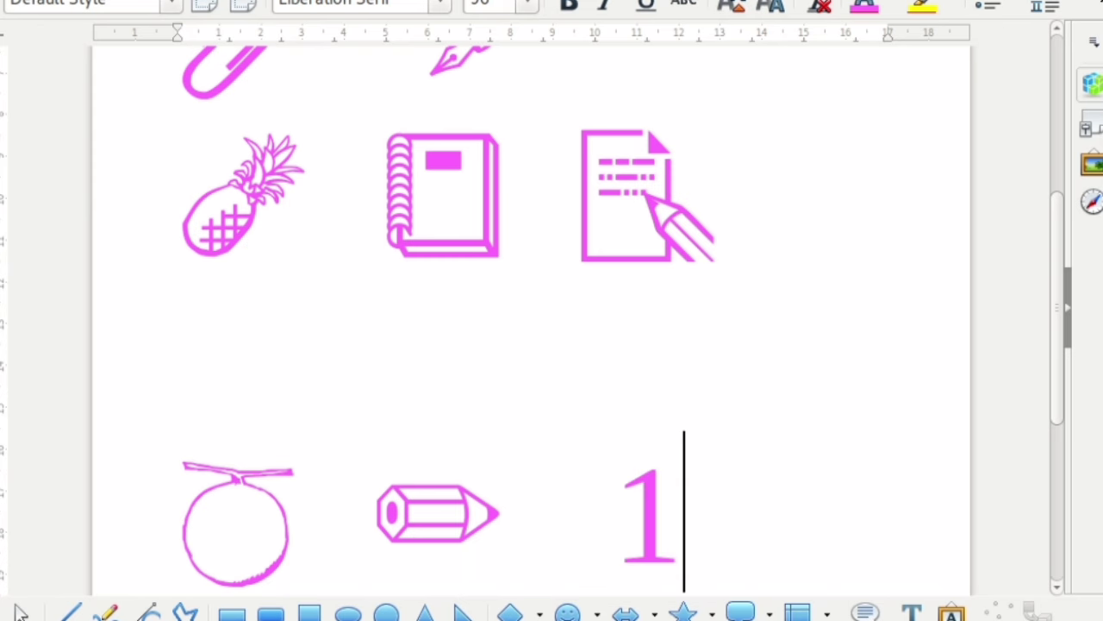
pyautogui.write('F5')
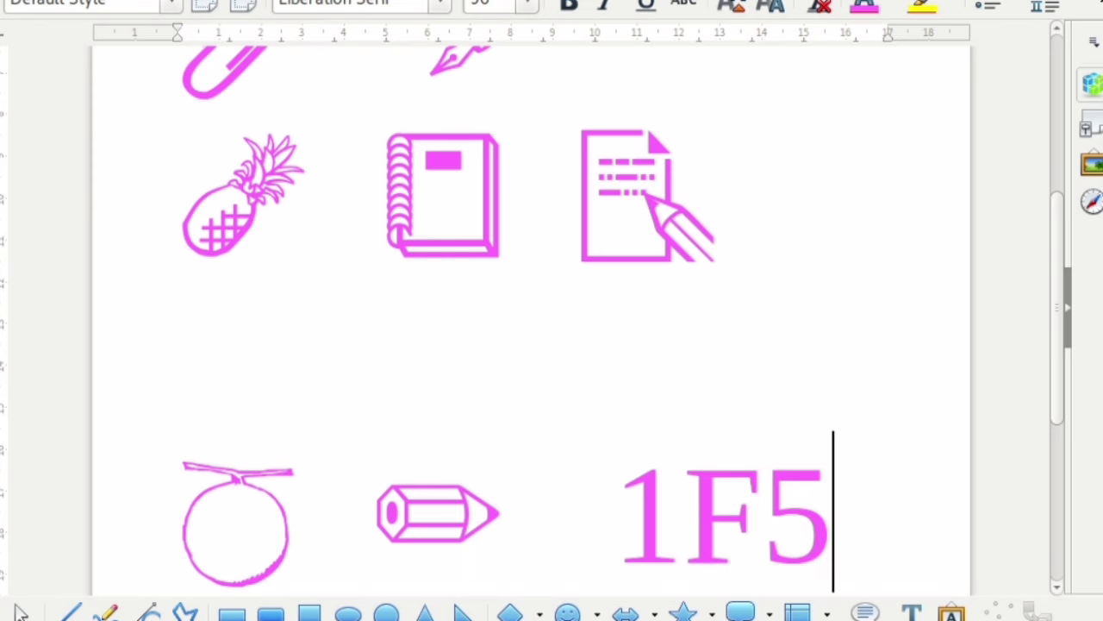
pyautogui.write('0A')
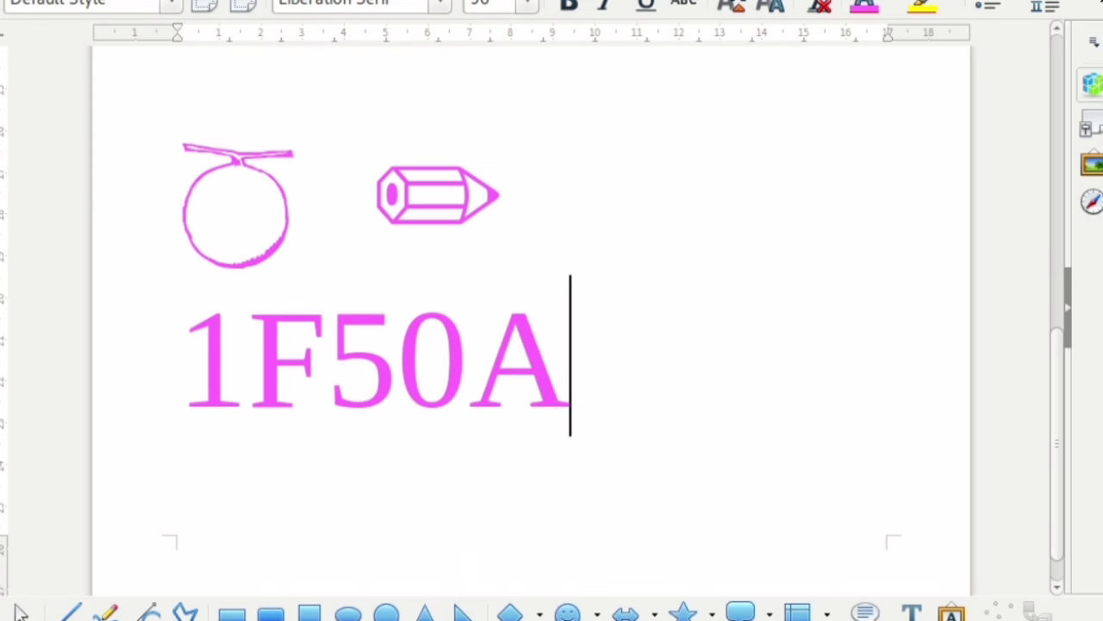
pyautogui.hotkey('alt', 'x')
# Step: Insert a mobile phone with arrow symbol on a new line below the melon by converting the Unicode code 1F4F2
pyautogui.press('Return')
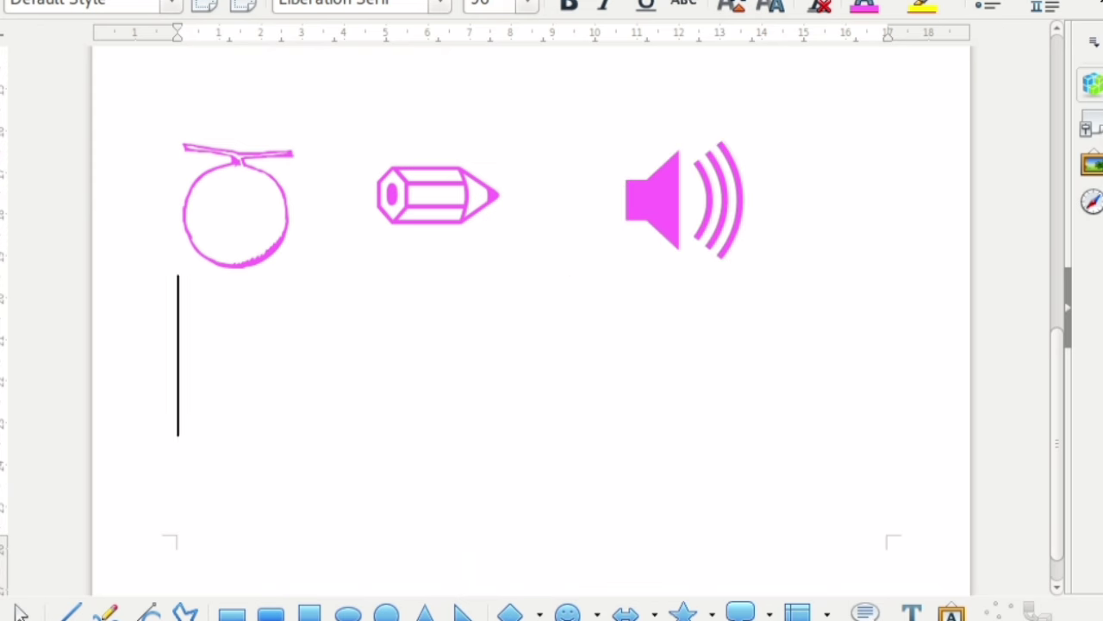
pyautogui.write('1')
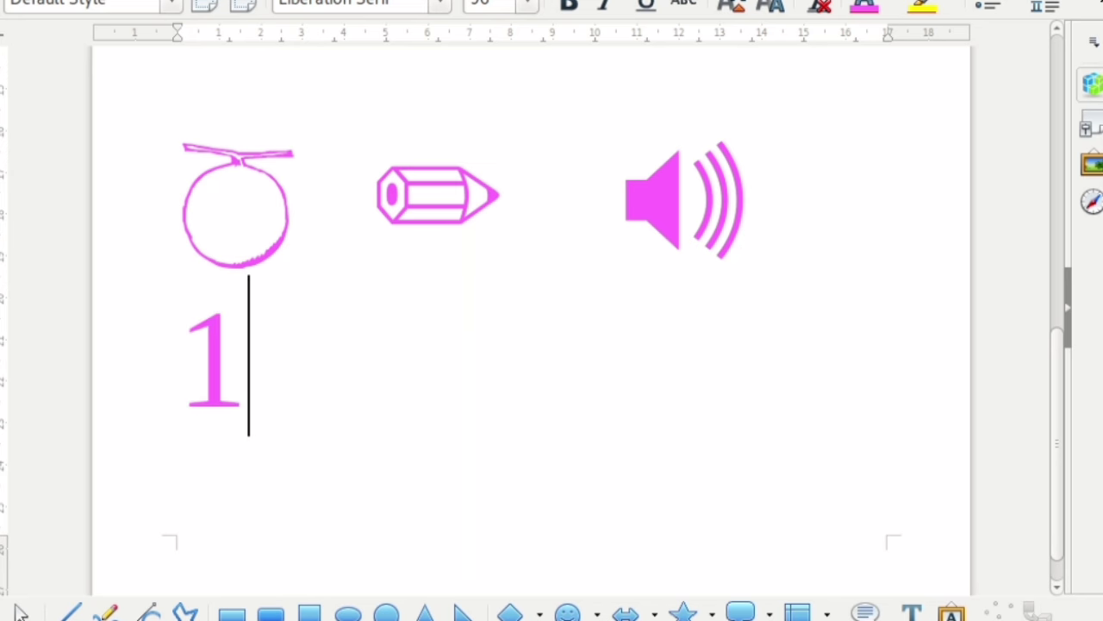
pyautogui.write('F')
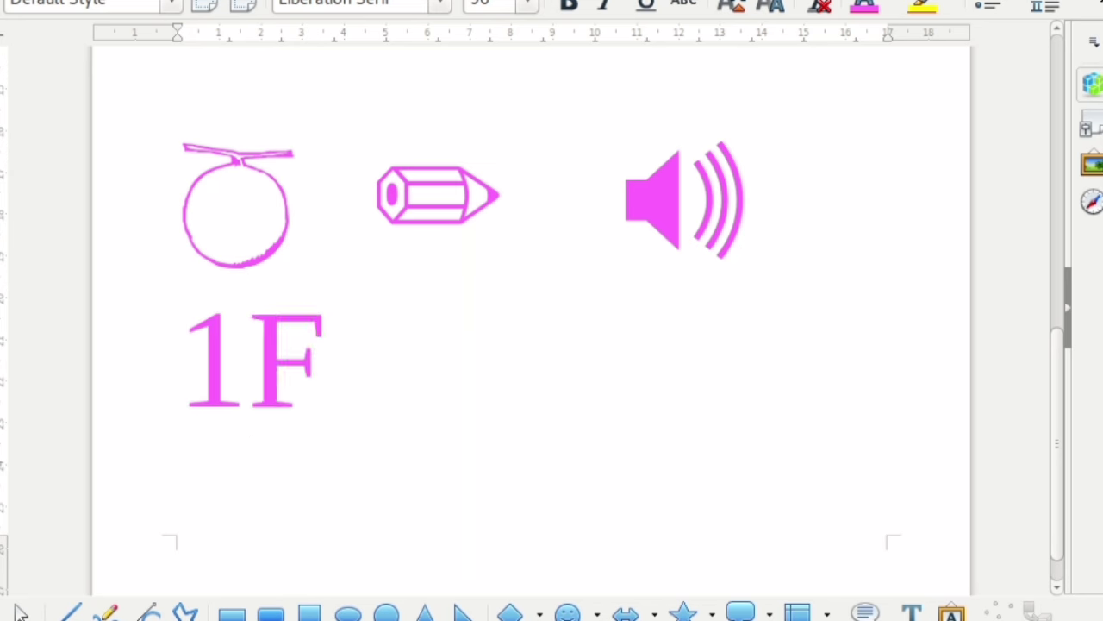
pyautogui.write('4F')
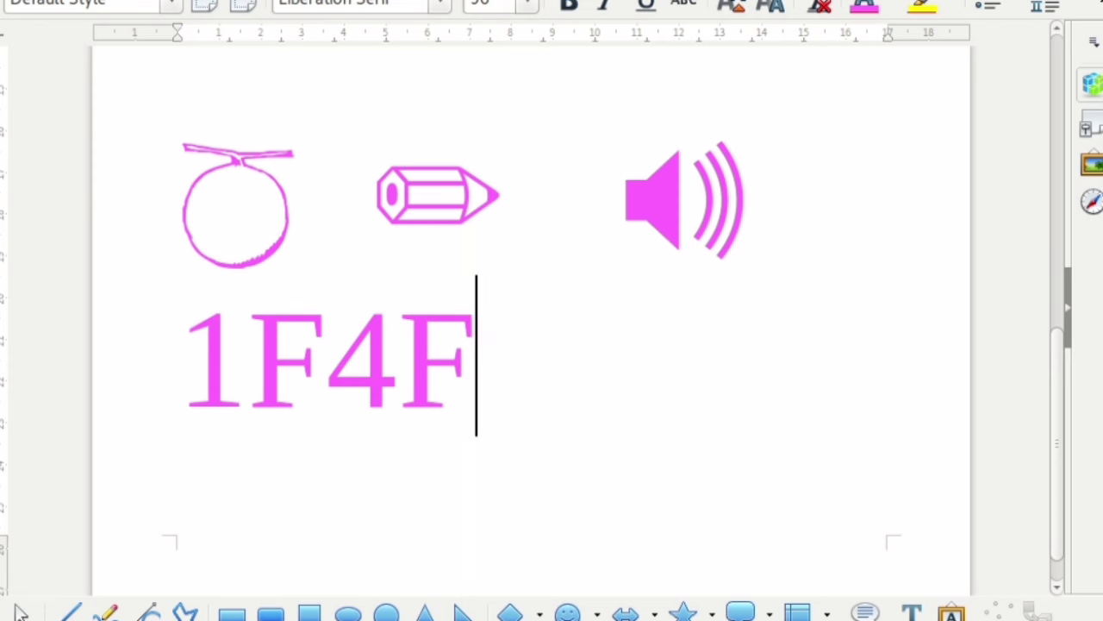
pyautogui.write('2')
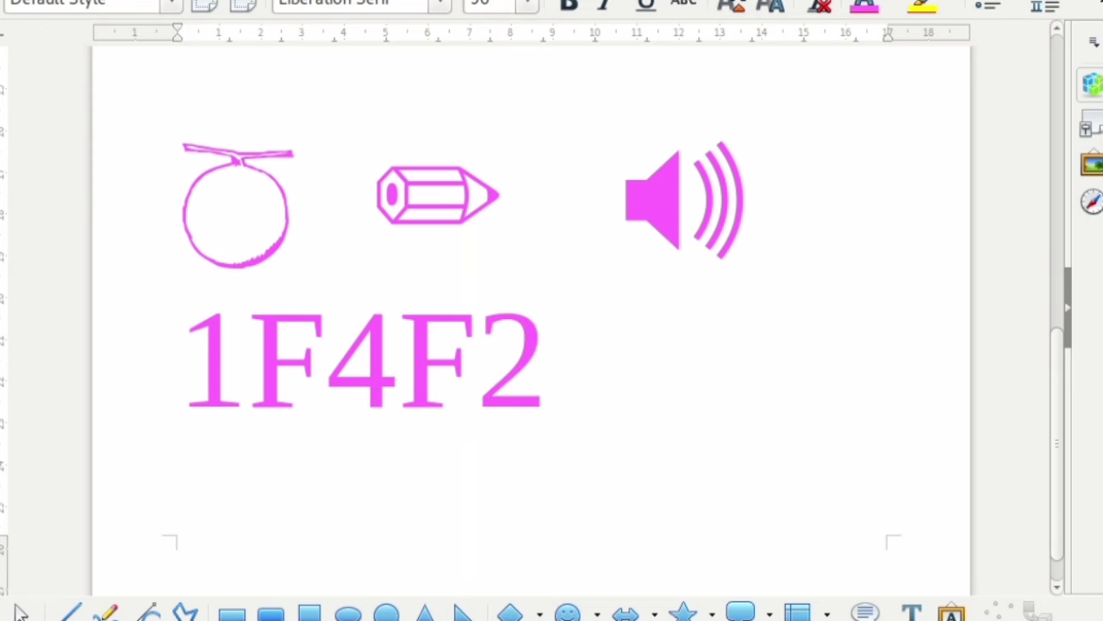
pyautogui.hotkey('alt', 'x')
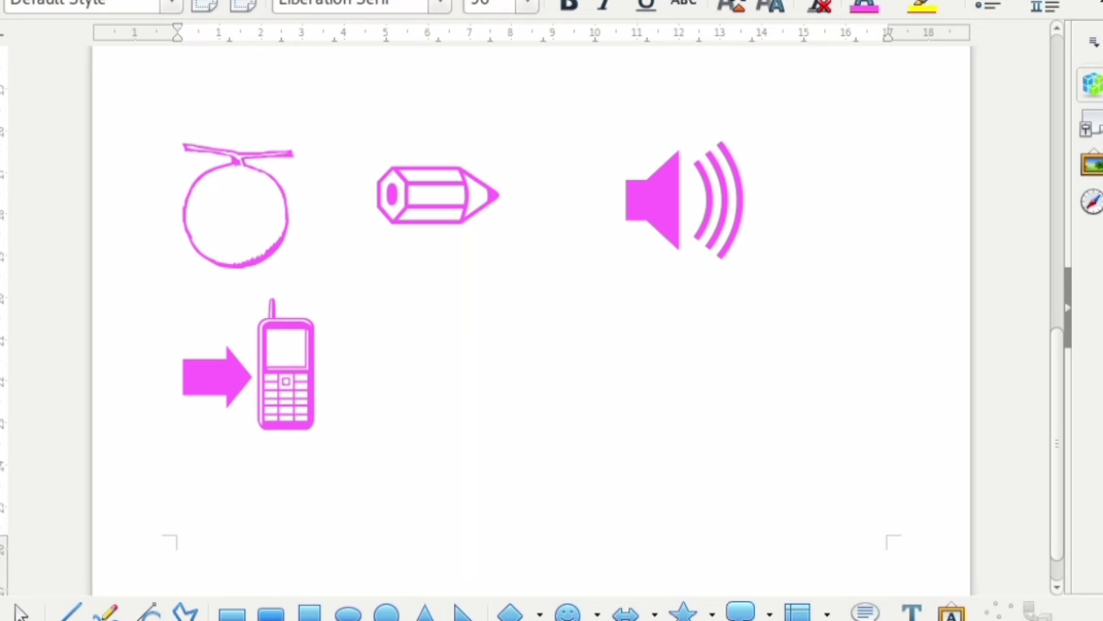
# Step: Insert a telephone symbol after the mobile phone, leaving a gap, by converting the Unicode code 260E
pyautogui.write('26')
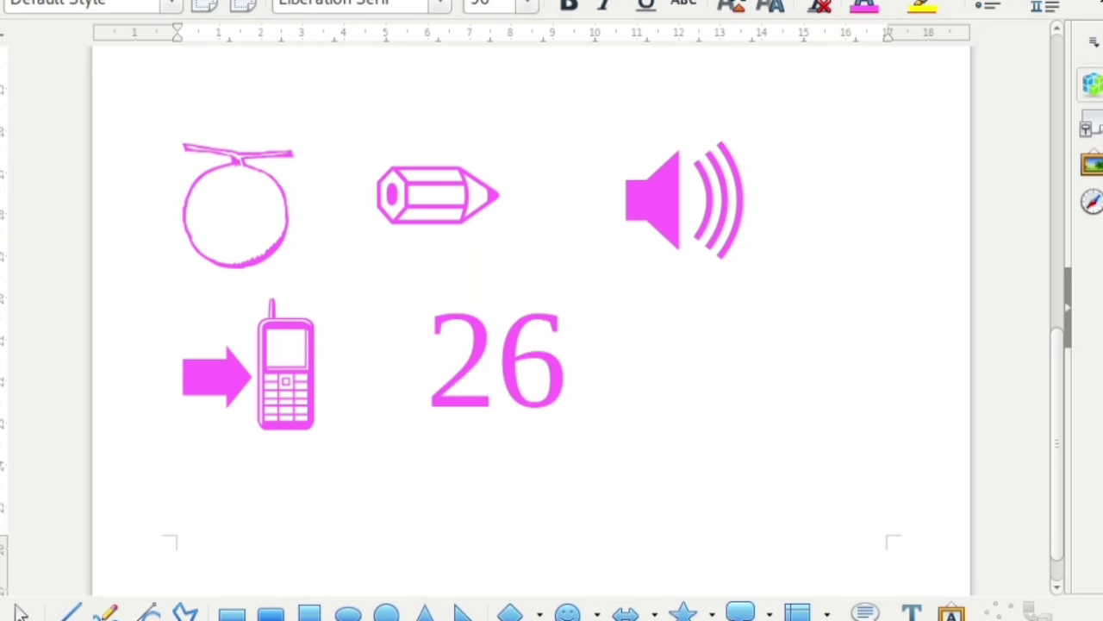
pyautogui.write('0E')
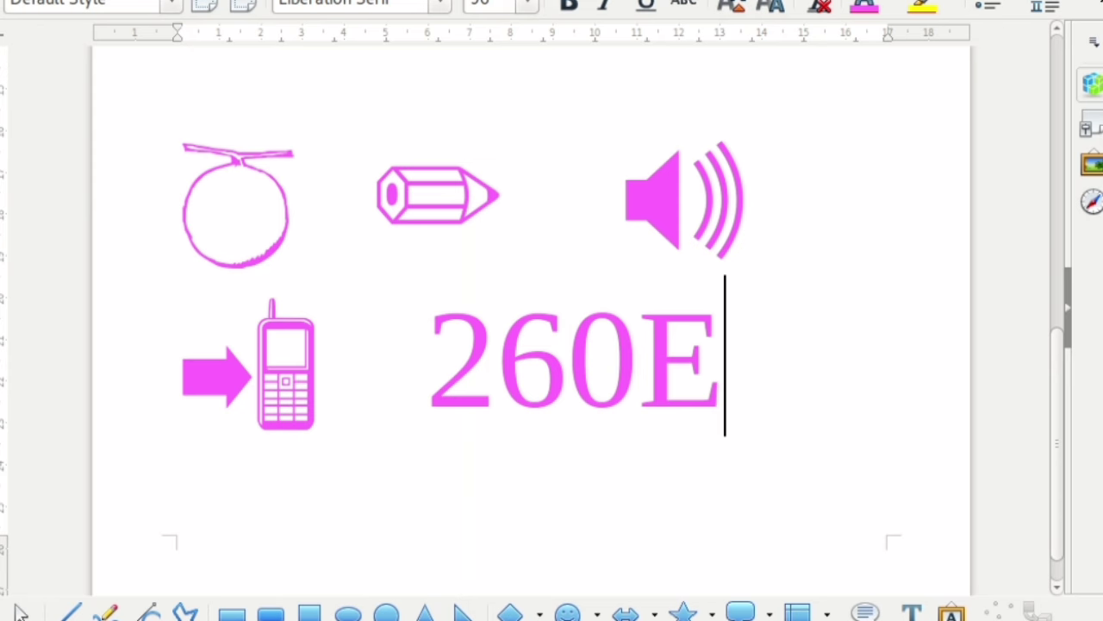
pyautogui.hotkey('alt', 'x')
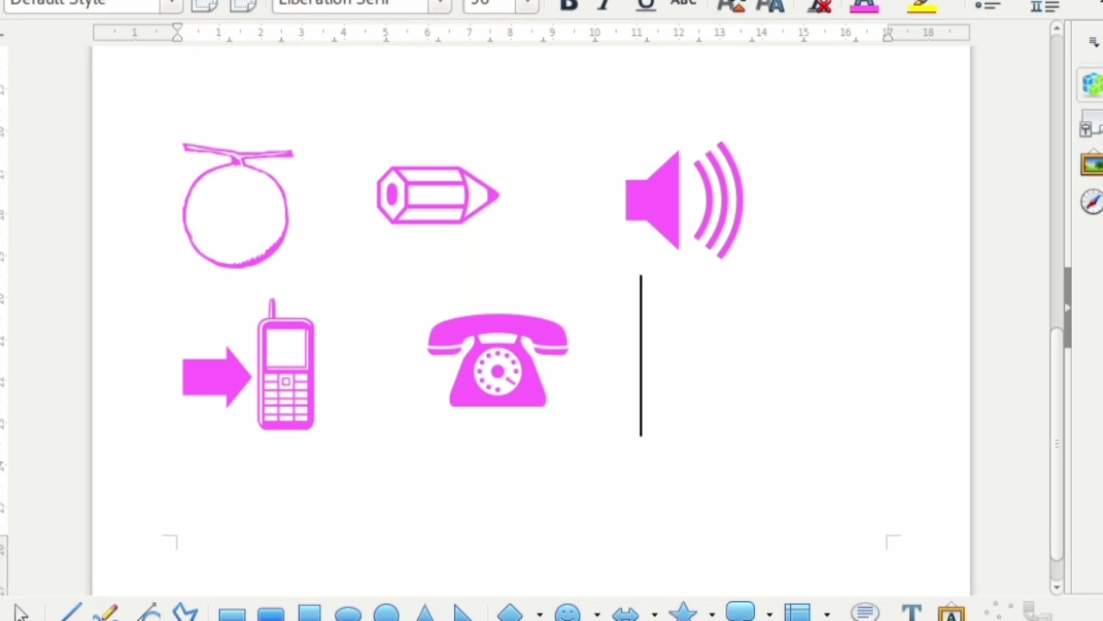
# Step: Insert another symbol after the telephone, leaving a gap, by converting the Unicode code 1F4F6
pyautogui.write('1')
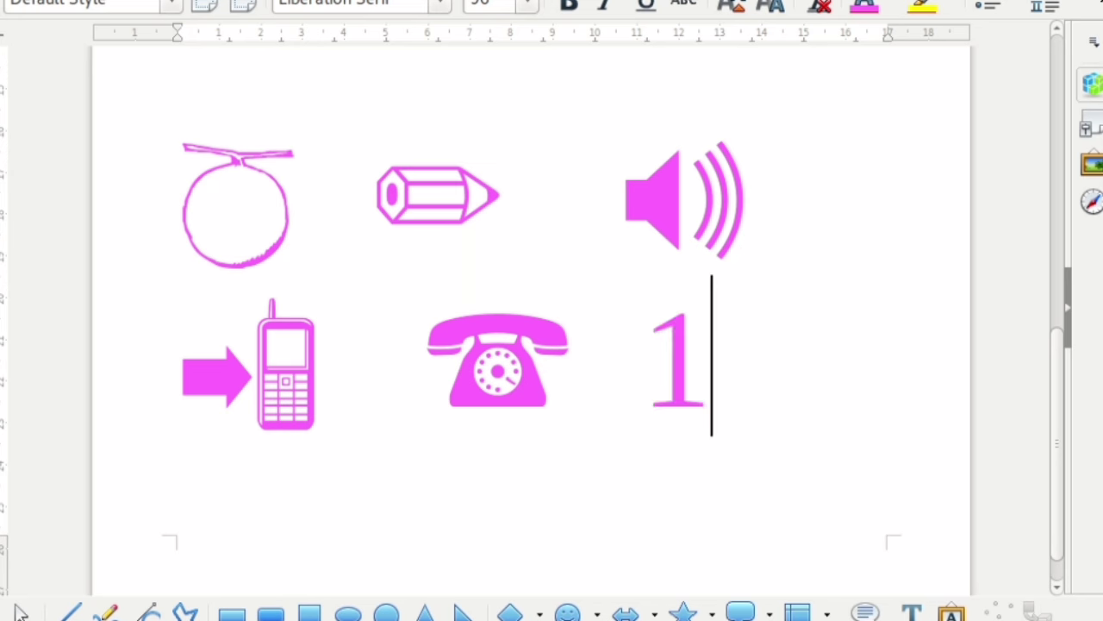
pyautogui.write('F')
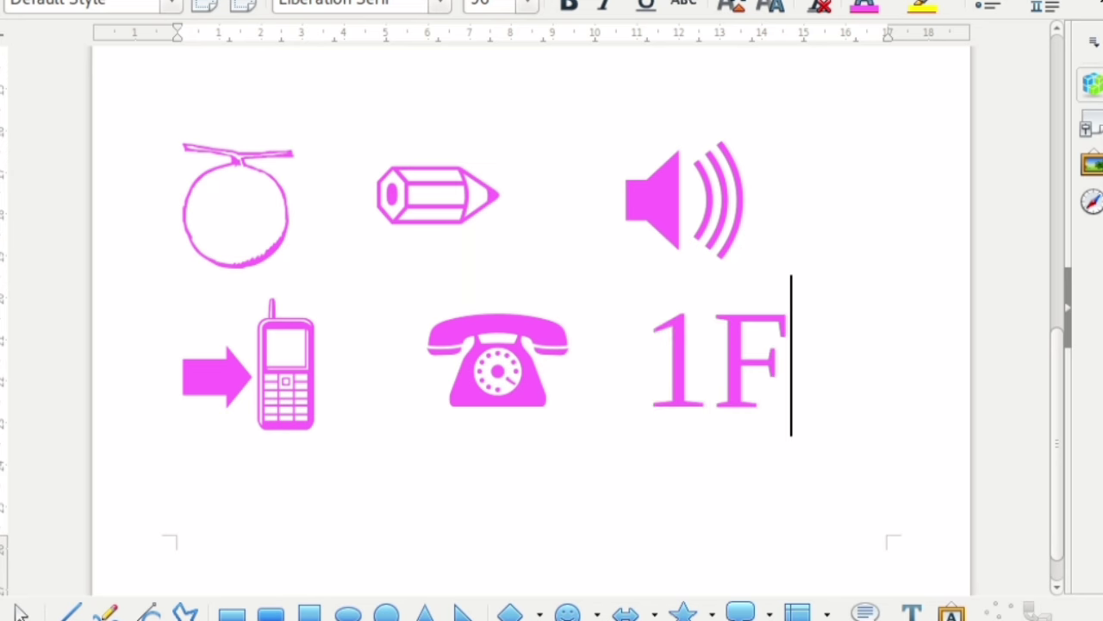
pyautogui.write('4')
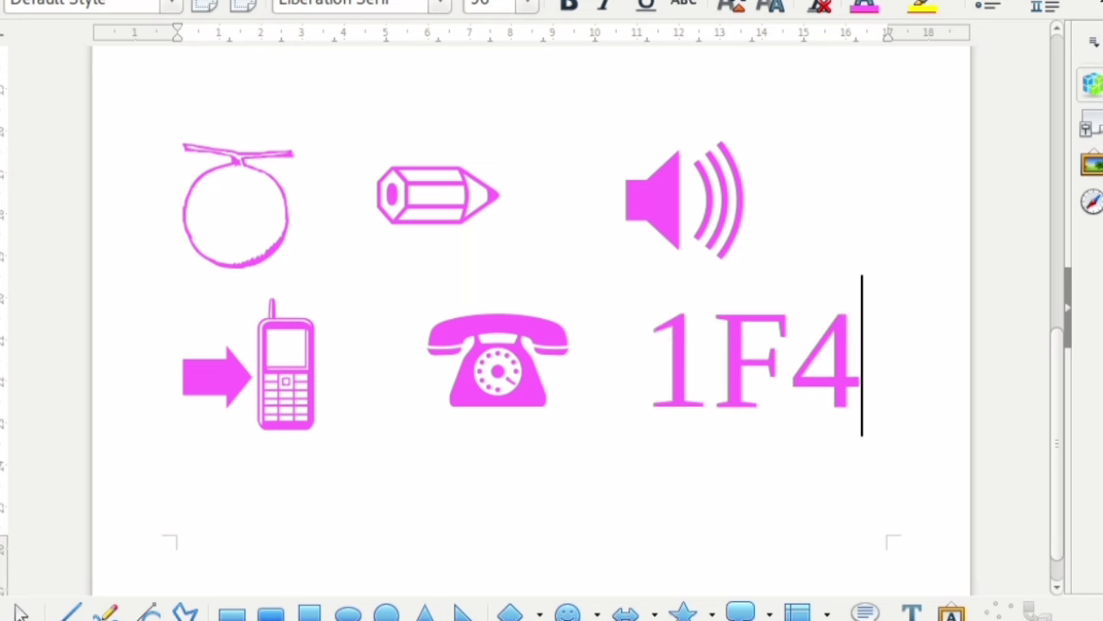
pyautogui.write('F6')
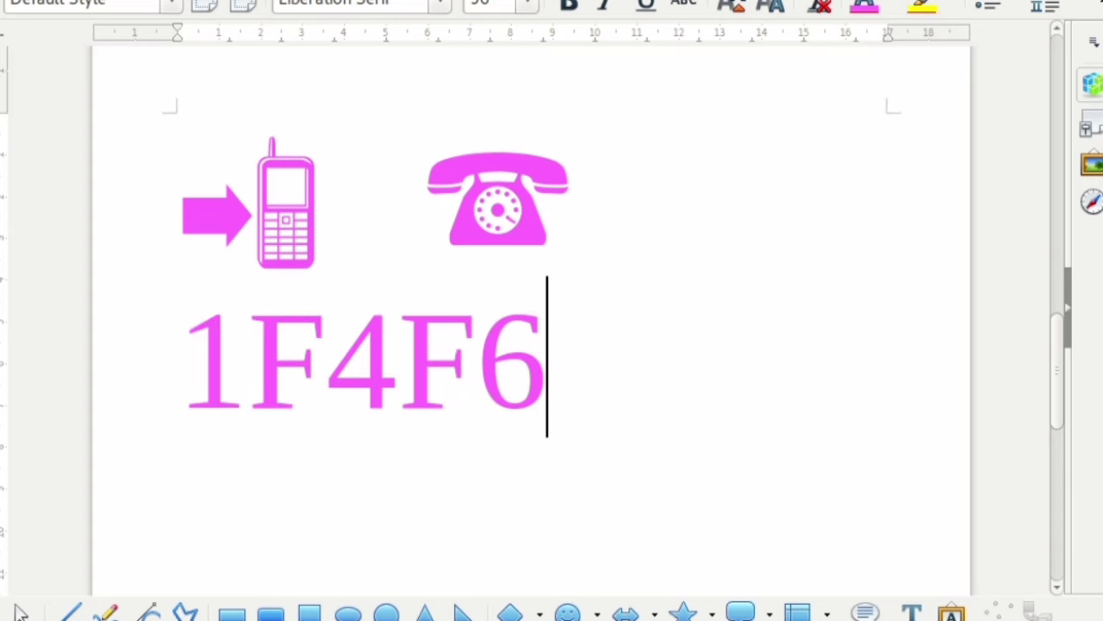
pyautogui.hotkey('alt', 'x')
# Step: Start a new page and insert a camera with flash symbol on it by converting the Unicode code 1F4F8
pyautogui.hotkey('ctrl', 'Return')
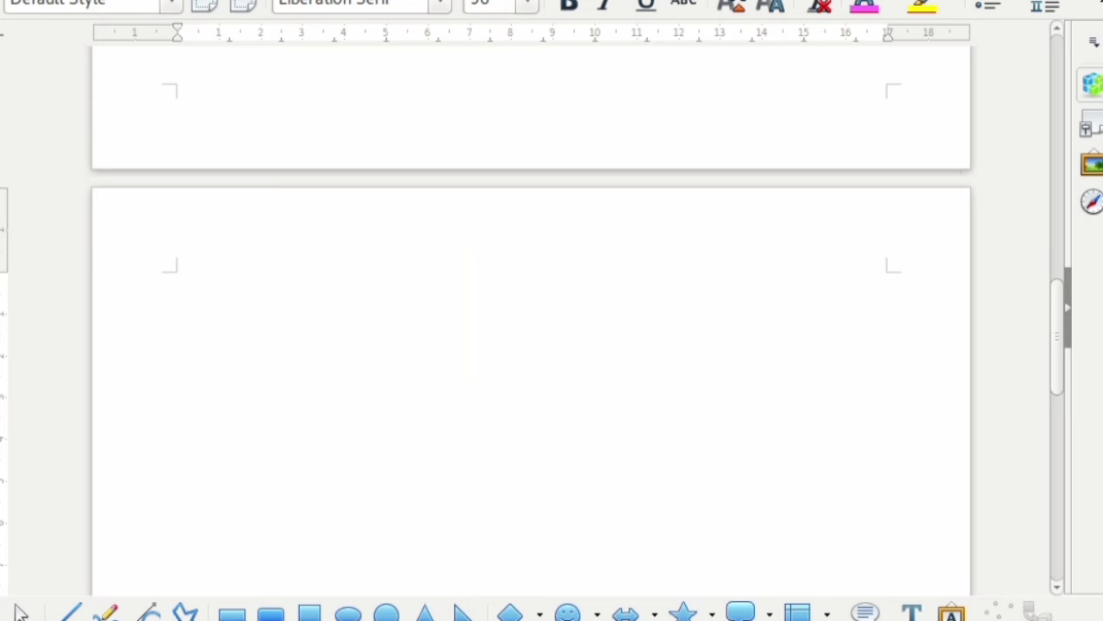
pyautogui.write('1F')
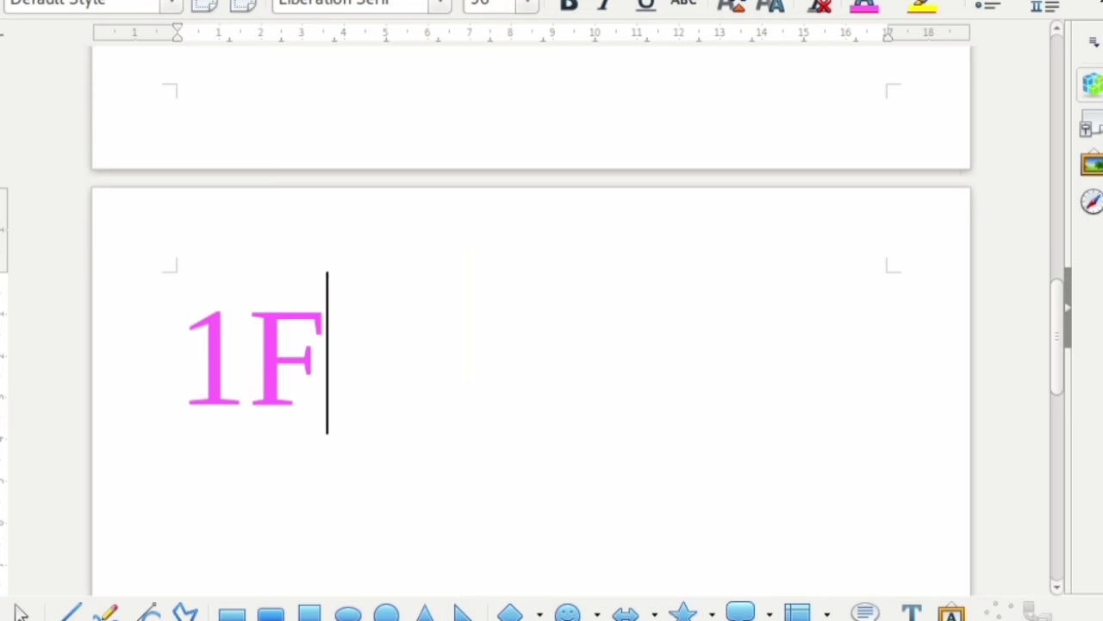
pyautogui.write('4F')
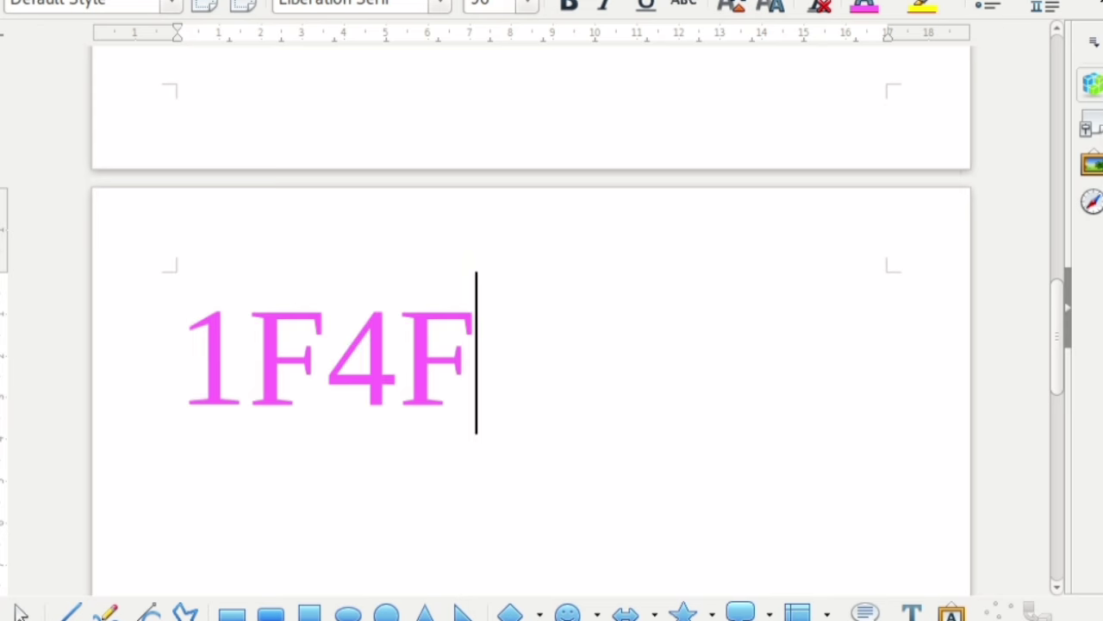
pyautogui.write('8')
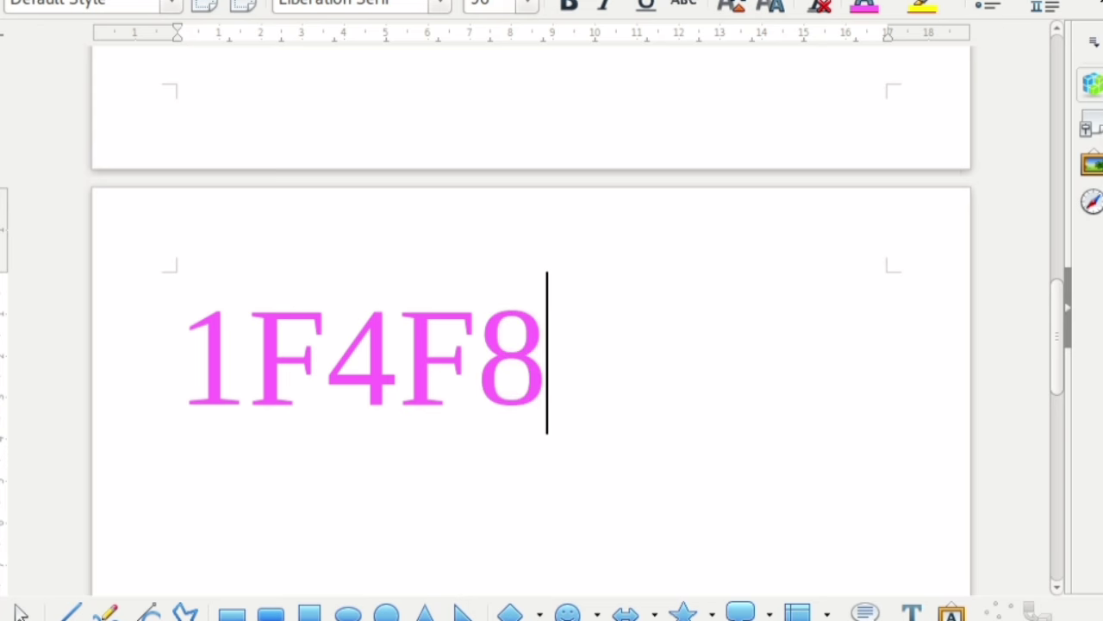
pyautogui.hotkey('alt', 'x')
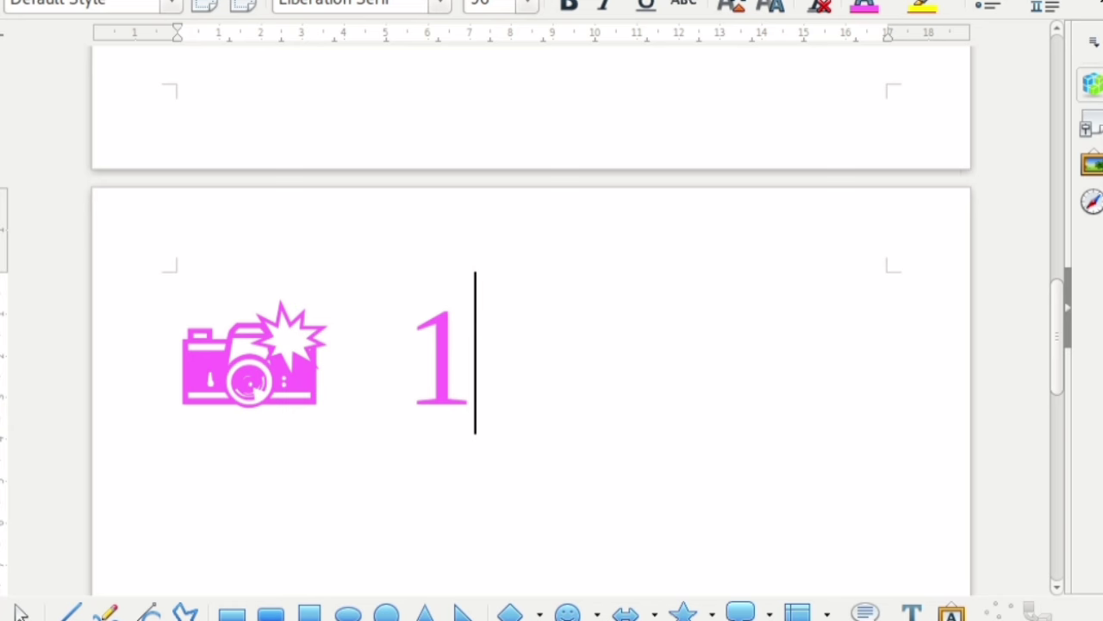
# Step: Insert a 24-hour store symbol after the camera, leaving a gap, by converting the Unicode code 1F3EA
pyautogui.write('F3')
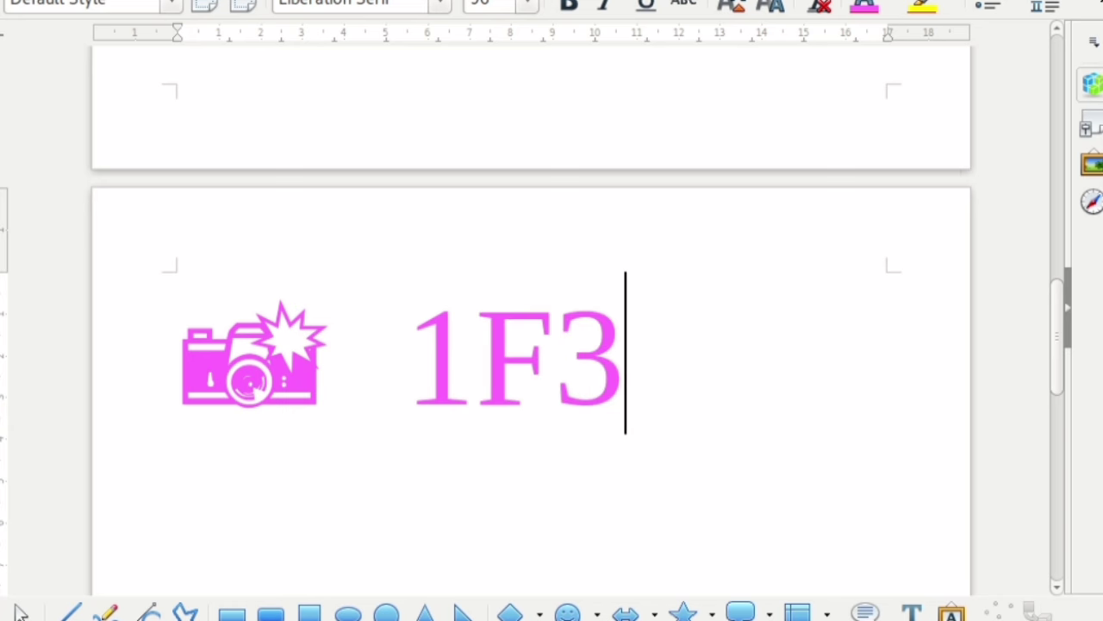
pyautogui.write('EA')
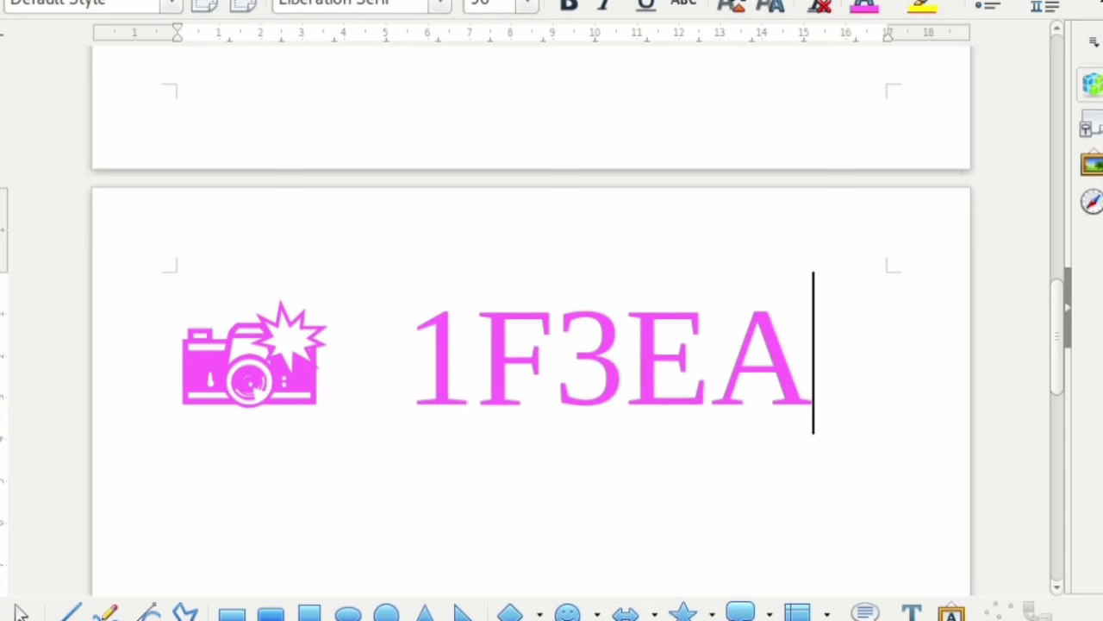
pyautogui.hotkey('alt', 'x')
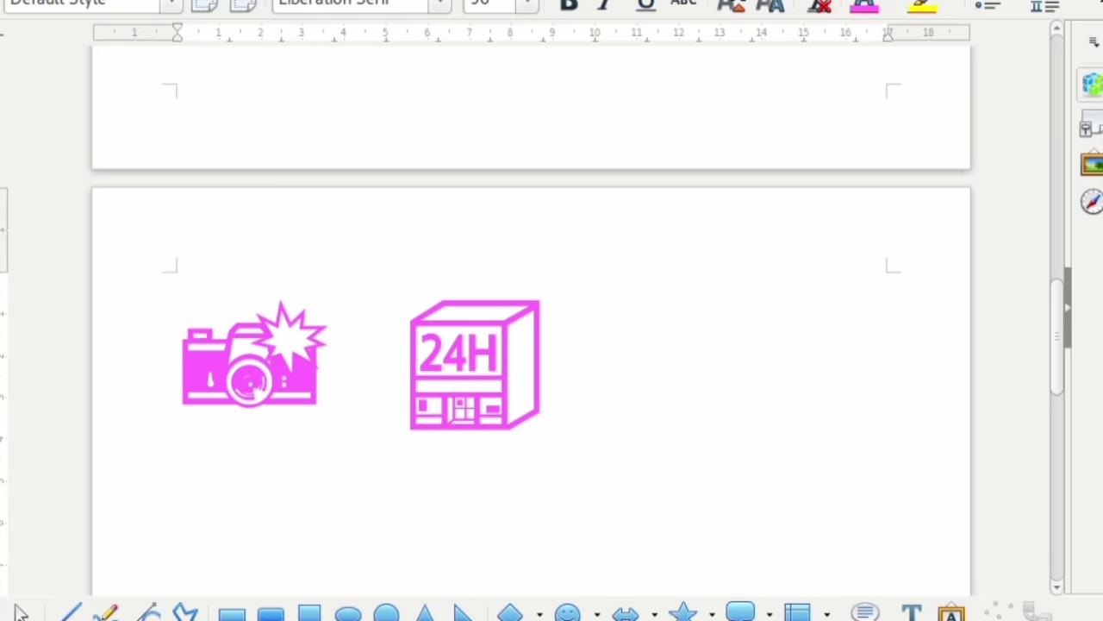